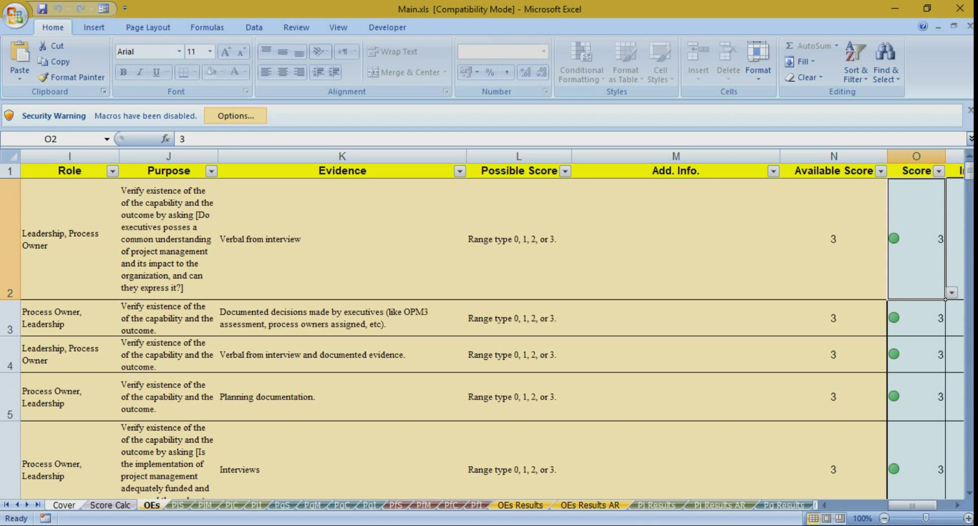
# Enable the disabled macro content for Main.xls
pyautogui.click(236, 116)
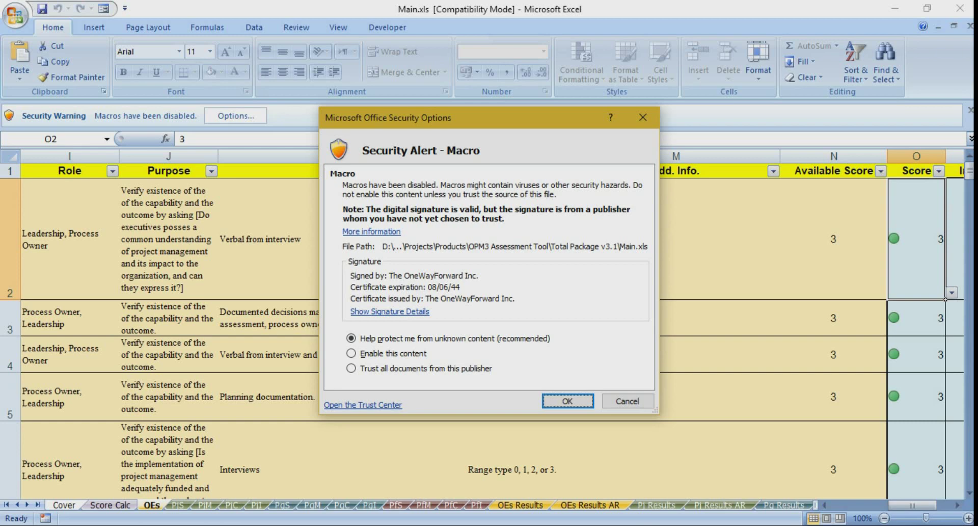
pyautogui.hotkey('alt', 'e')
pyautogui.press('Return')
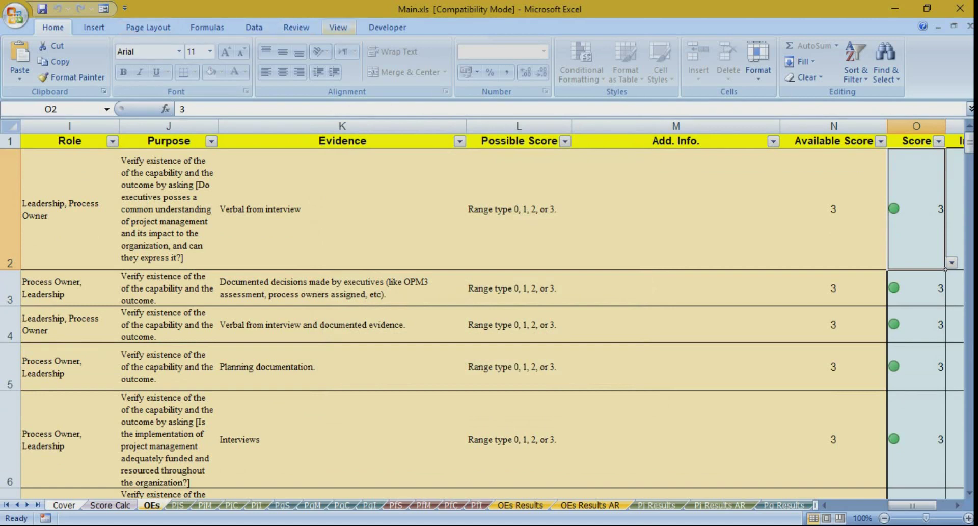
# Examine the list of open workbooks, going through the role-based files alongside Main.xls
pyautogui.click(339, 27)
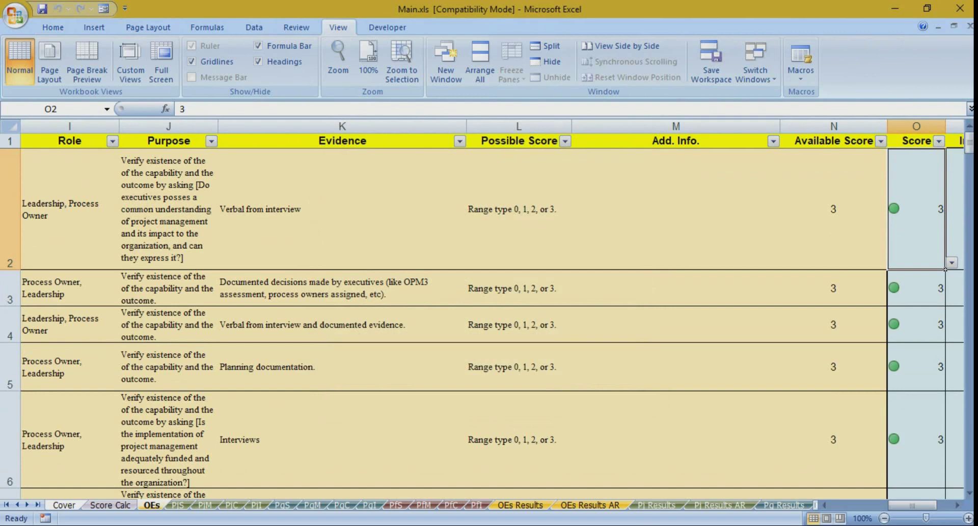
pyautogui.click(756, 61)
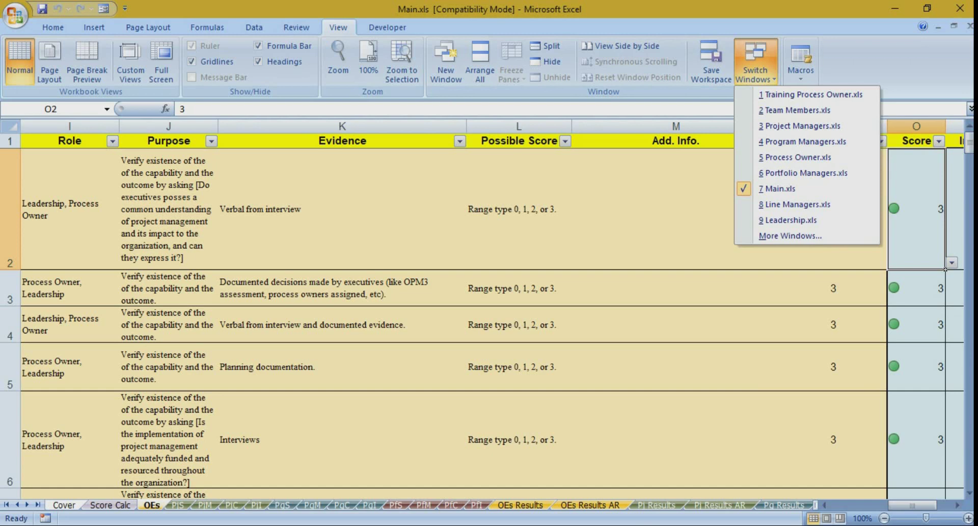
pyautogui.press('Down')
pyautogui.press('Down')
pyautogui.press('Down')
pyautogui.press('Down')
pyautogui.press('Down')
pyautogui.press('Down')
pyautogui.press('Down')
pyautogui.press('Down')
pyautogui.press('Down')
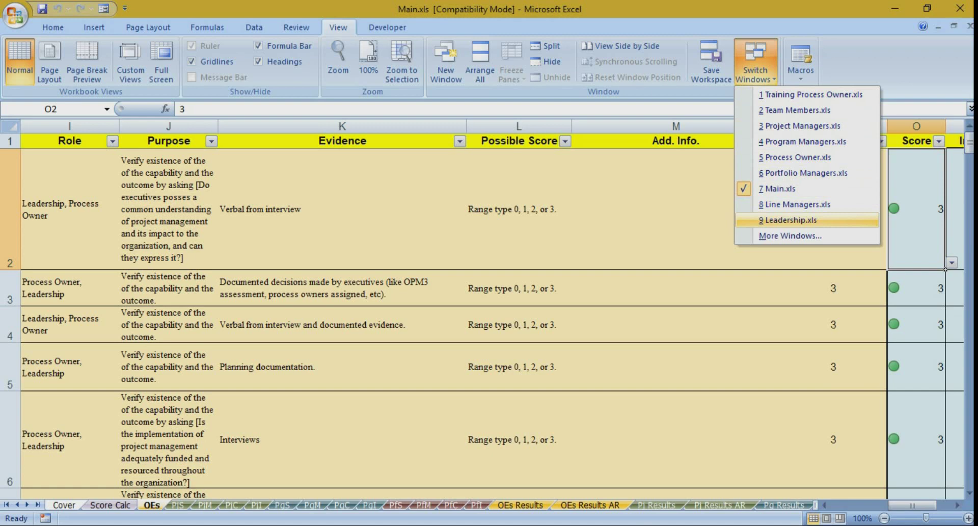
pyautogui.press('Up')
pyautogui.press('Up')
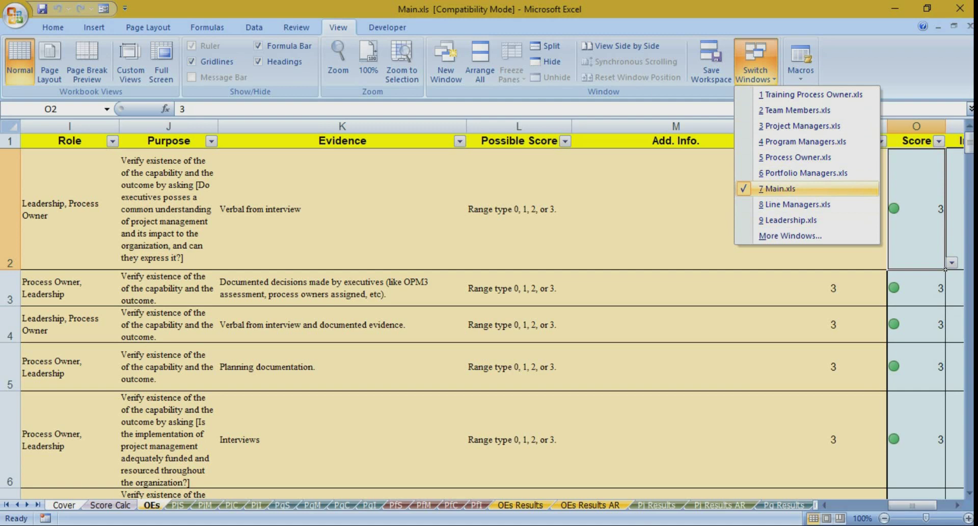
pyautogui.press('Up')
pyautogui.press('Up')
pyautogui.press('Up')
pyautogui.press('Up')
pyautogui.press('Up')
pyautogui.press('Up')
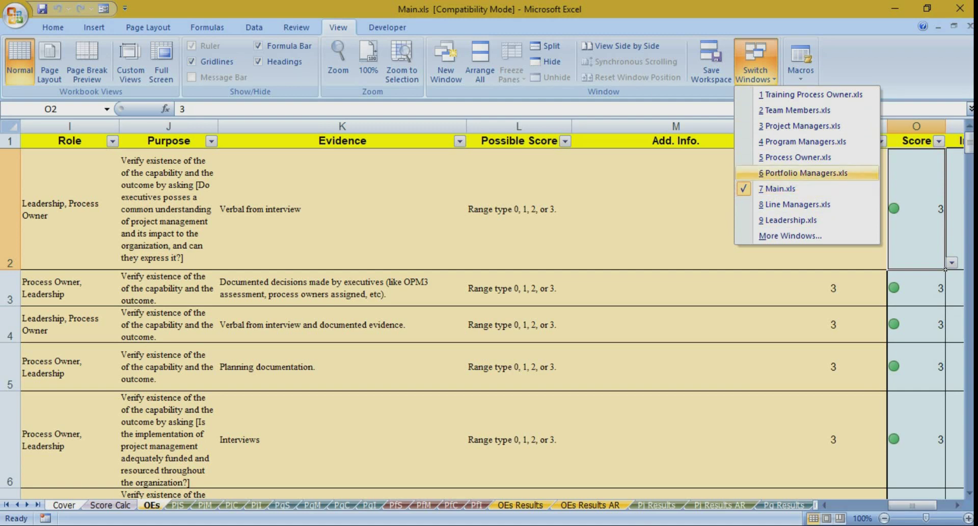
pyautogui.press('Down')
pyautogui.press('Down')
pyautogui.press('Down')
pyautogui.press('Down')
pyautogui.press('Down')
pyautogui.press('Down')
pyautogui.press('Down')
pyautogui.press('Down')
pyautogui.press('Down')
pyautogui.press('Down')
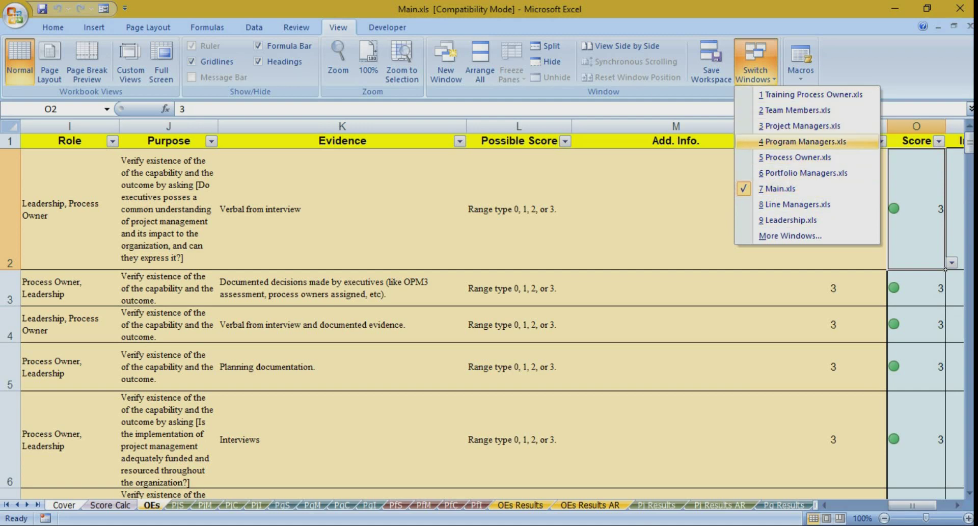
pyautogui.press('Down')
pyautogui.press('Down')
pyautogui.press('Down')
pyautogui.press('Down')
pyautogui.press('Down')
pyautogui.press('Down')
pyautogui.press('Down')
pyautogui.press('Down')
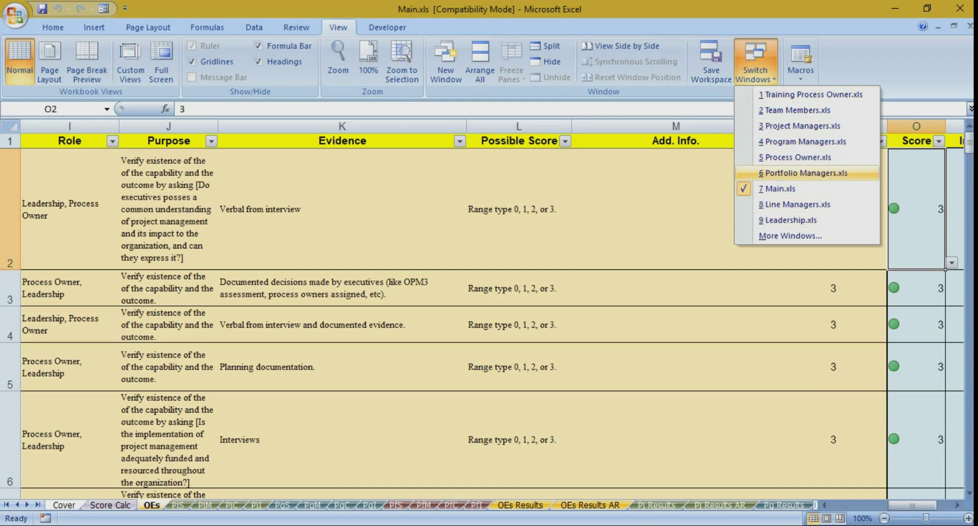
pyautogui.press('Up')
pyautogui.press('Up')
pyautogui.press('Up')
pyautogui.press('Up')
pyautogui.press('Up')
pyautogui.press('Up')
pyautogui.press('Up')
pyautogui.press('Up')
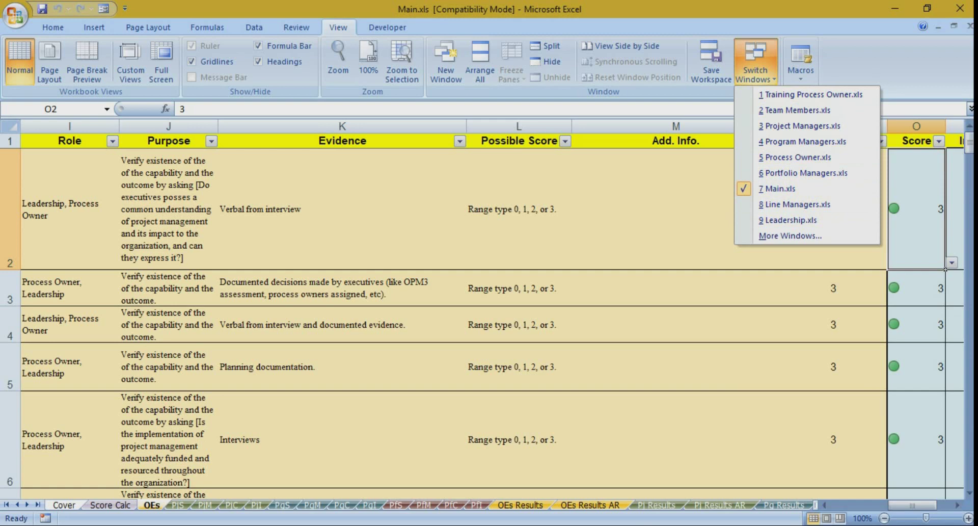
pyautogui.press('Down')
pyautogui.press('Down')
pyautogui.press('Down')
pyautogui.press('Down')
pyautogui.press('Down')
pyautogui.press('Down')
pyautogui.press('Down')
pyautogui.press('Down')
pyautogui.press('Down')
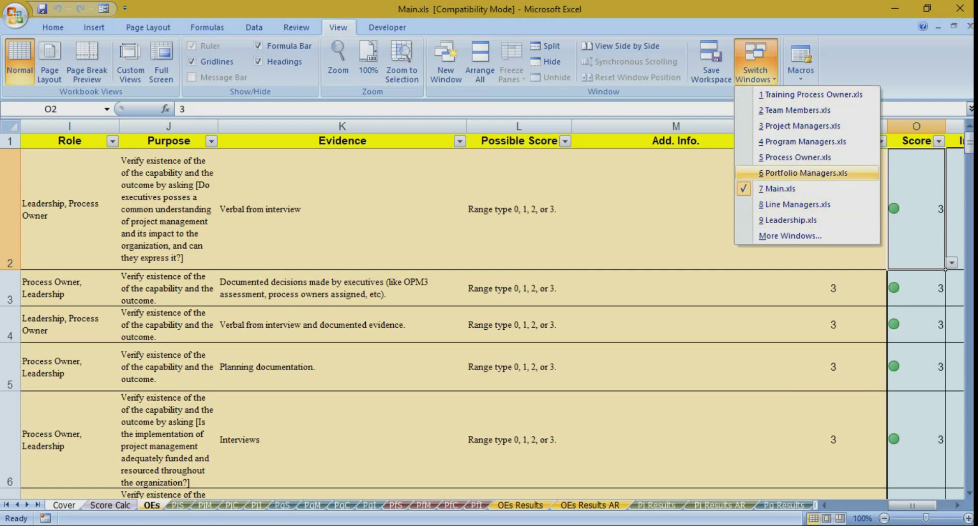
# View the Leadership.xls workbook and return to Main.xls
pyautogui.click(788, 220)
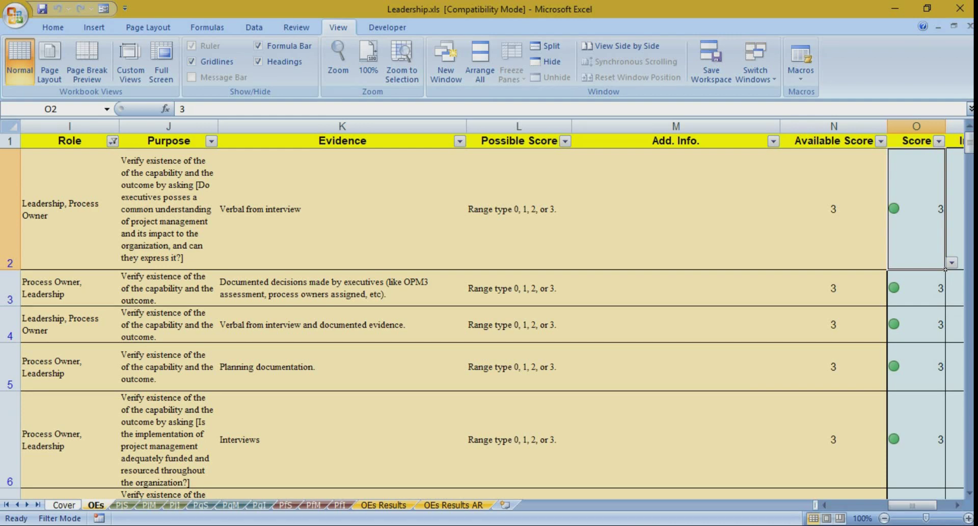
pyautogui.click(755, 62)
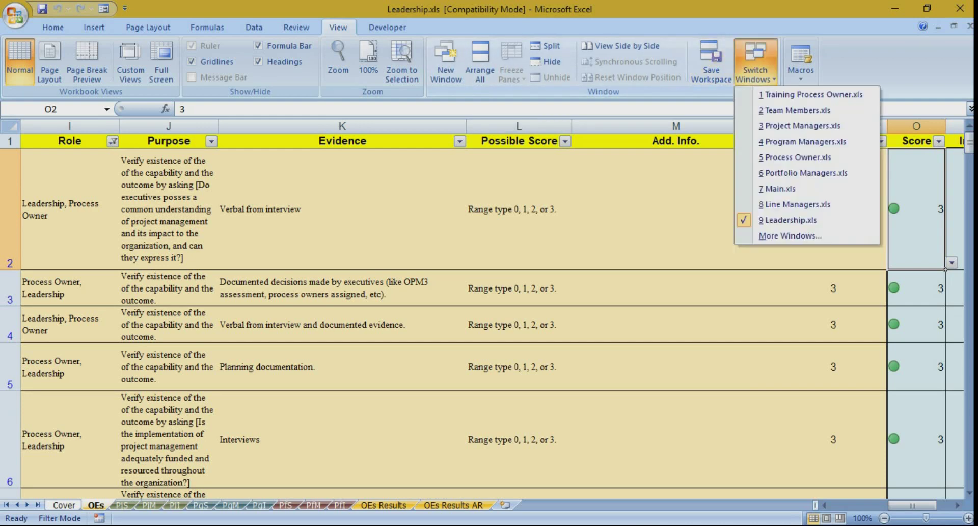
pyautogui.click(785, 189)
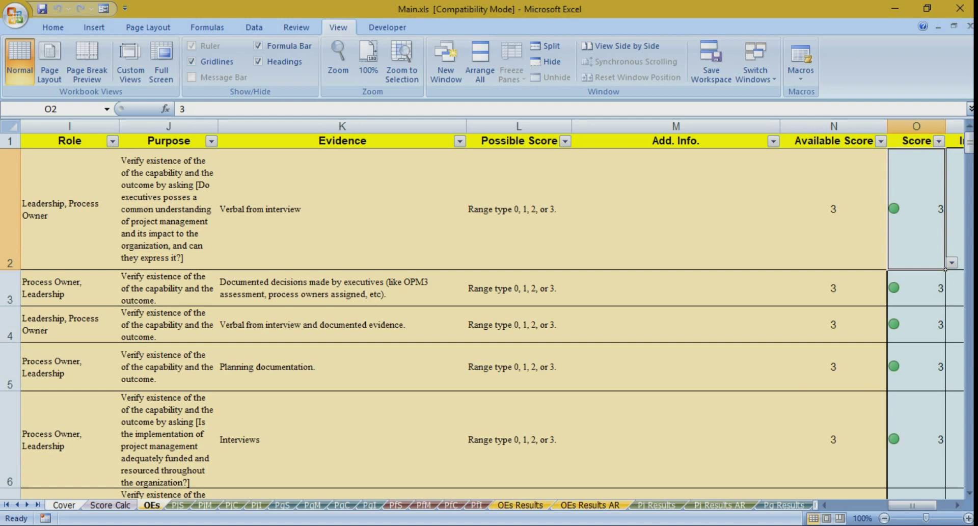
# Look through the range of sheets in Main.xls and open the Score Calc sheet
pyautogui.click(37, 504)
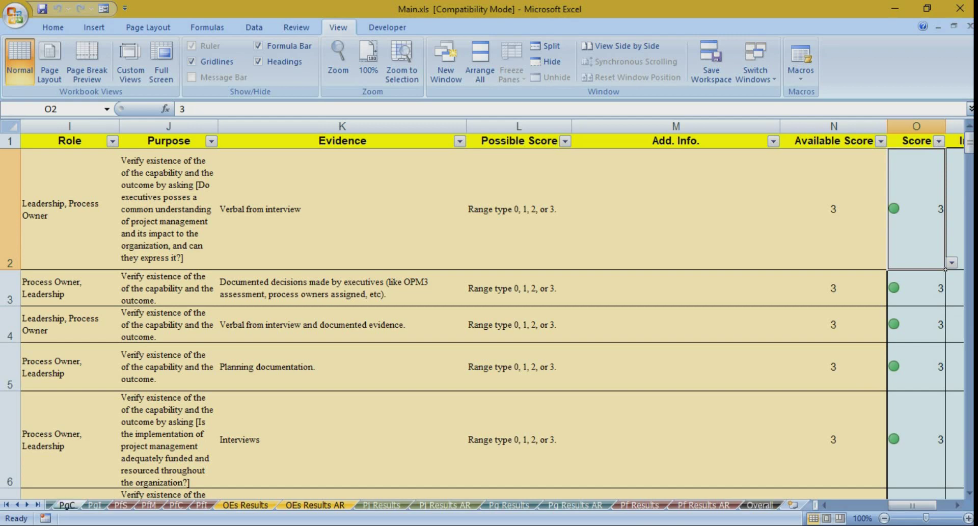
pyautogui.click(6, 504)
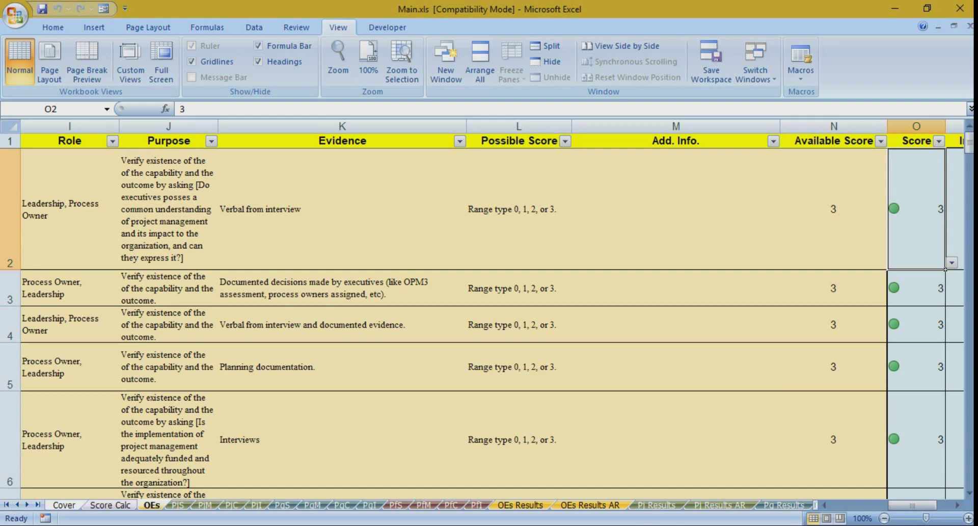
pyautogui.click(111, 505)
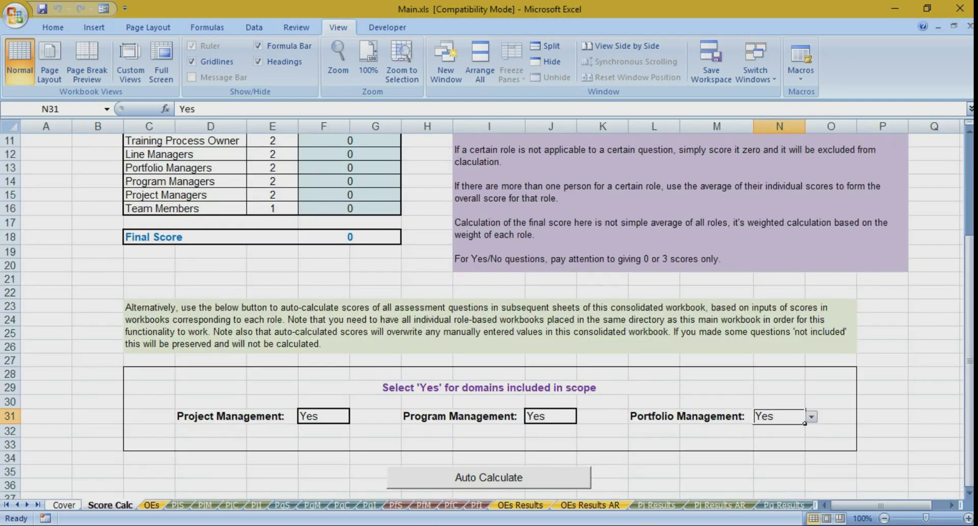
# Review the Score Calc sheet's role weight table, its usage notes and the list of open workbooks
pyautogui.scroll(3, 487, 316)
pyautogui.scroll(-6, 488, 316)
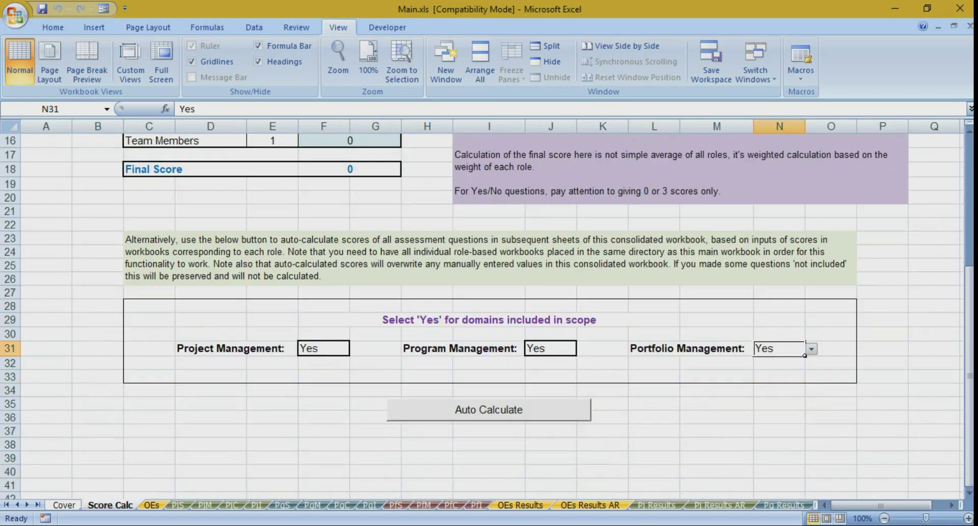
pyautogui.scroll(7, 488, 316)
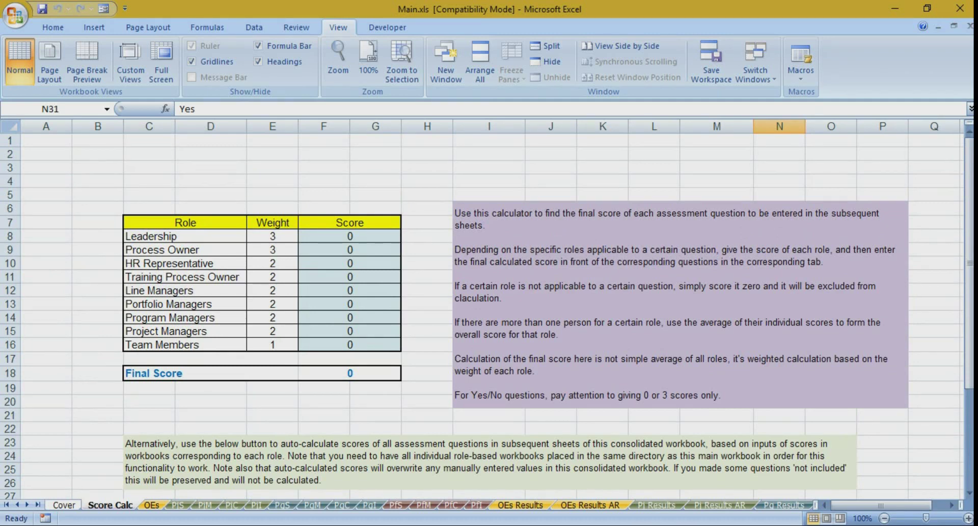
pyautogui.click(755, 64)
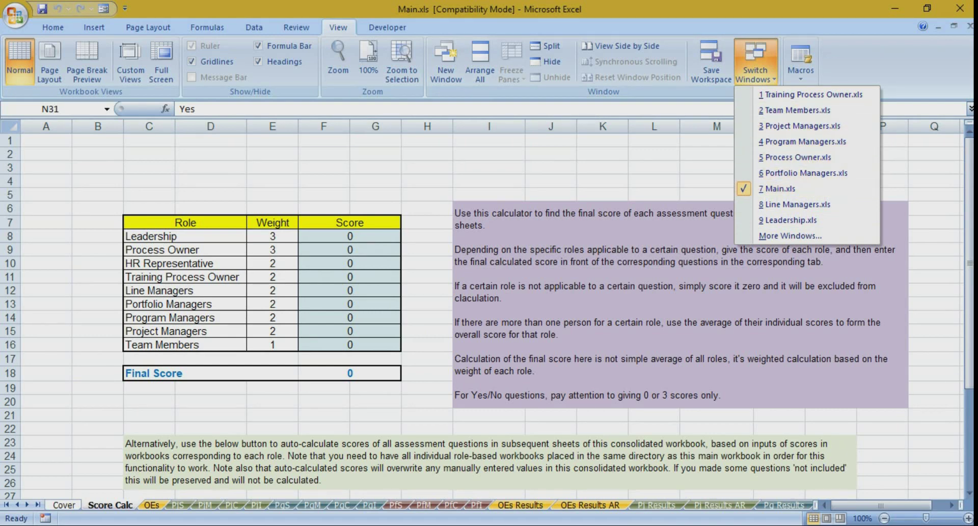
pyautogui.press('Escape')
pyautogui.scroll(-2, 484, 305)
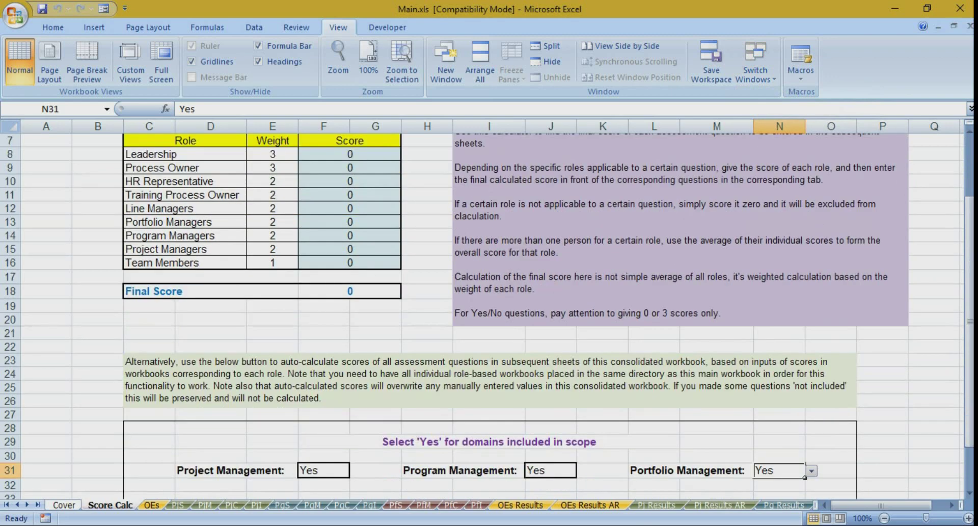
pyautogui.scroll(2, 484, 306)
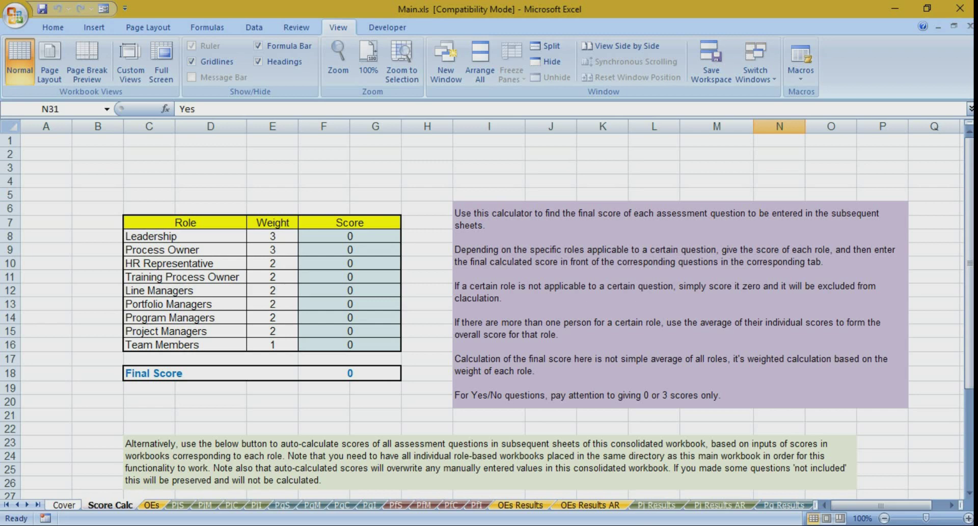
# Inspect the score cells of the individual roles and the score options available for Leadership
pyautogui.click(350, 236)
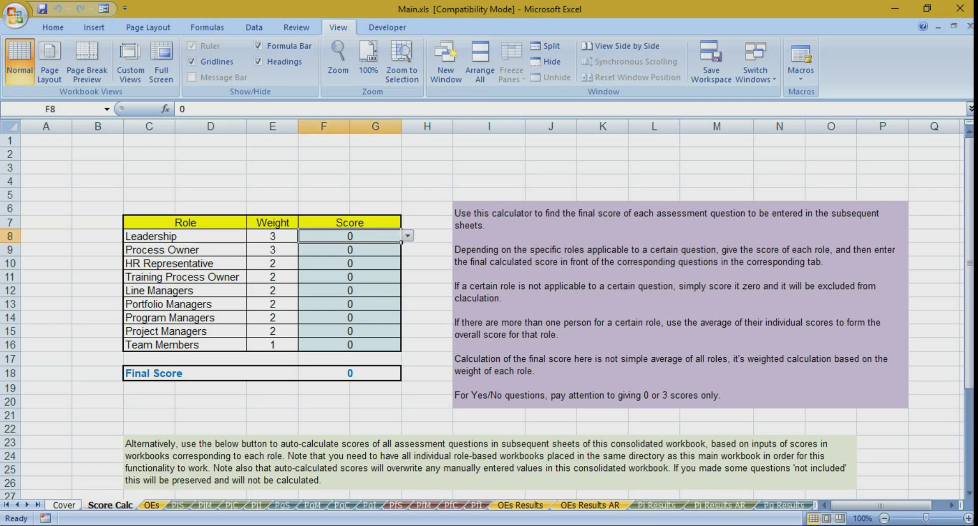
pyautogui.click(349, 249)
pyautogui.click(349, 263)
pyautogui.click(350, 277)
pyautogui.click(350, 290)
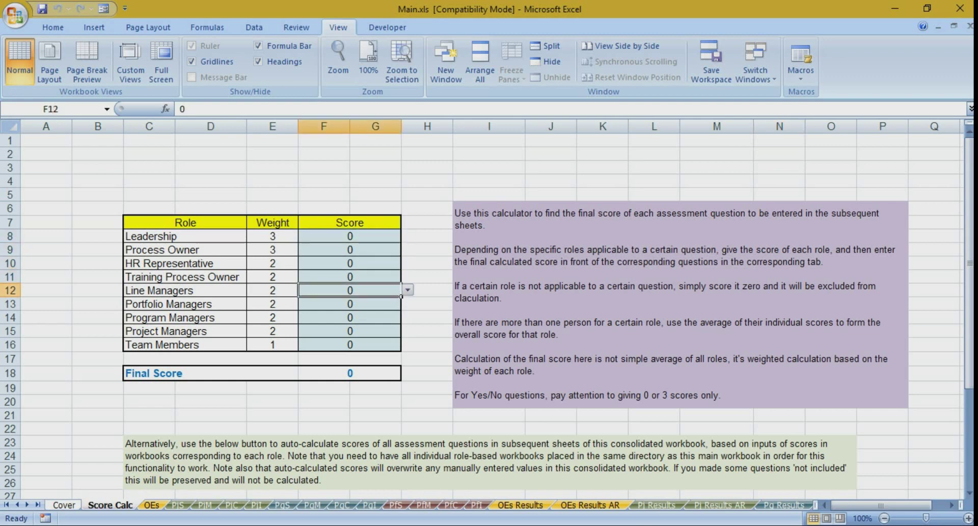
pyautogui.click(350, 236)
pyautogui.click(408, 235)
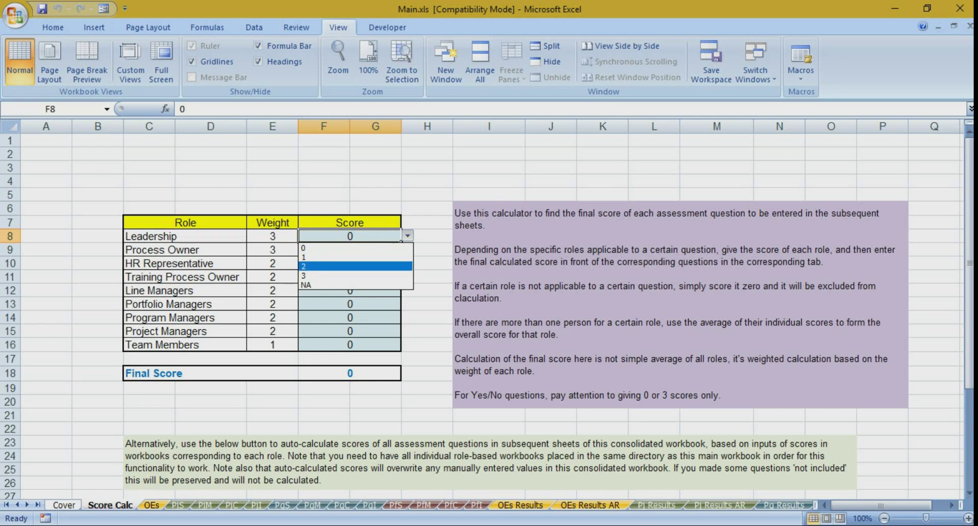
pyautogui.press('Escape')
pyautogui.click(350, 250)
pyautogui.click(350, 303)
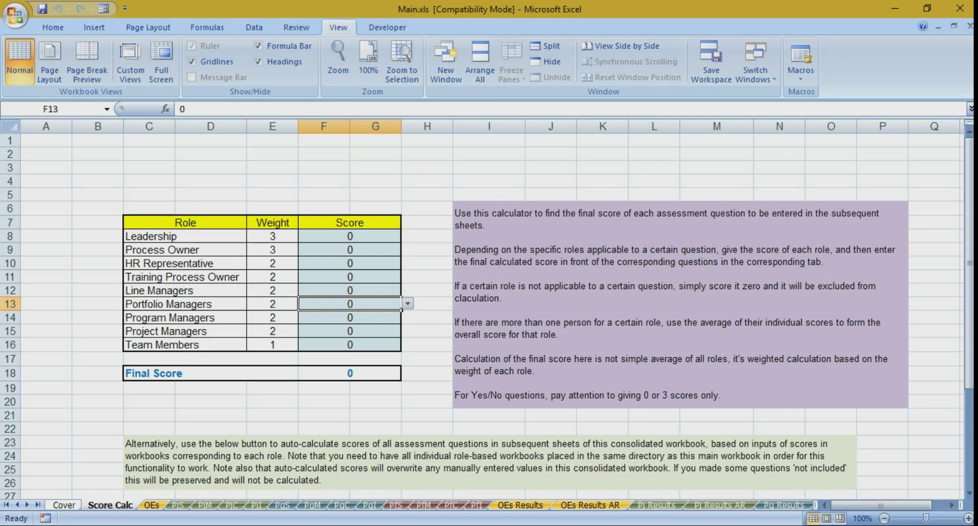
# Read the auto-calculation instructions and the domain scope section below the role score table
pyautogui.scroll(-5, 401, 310)
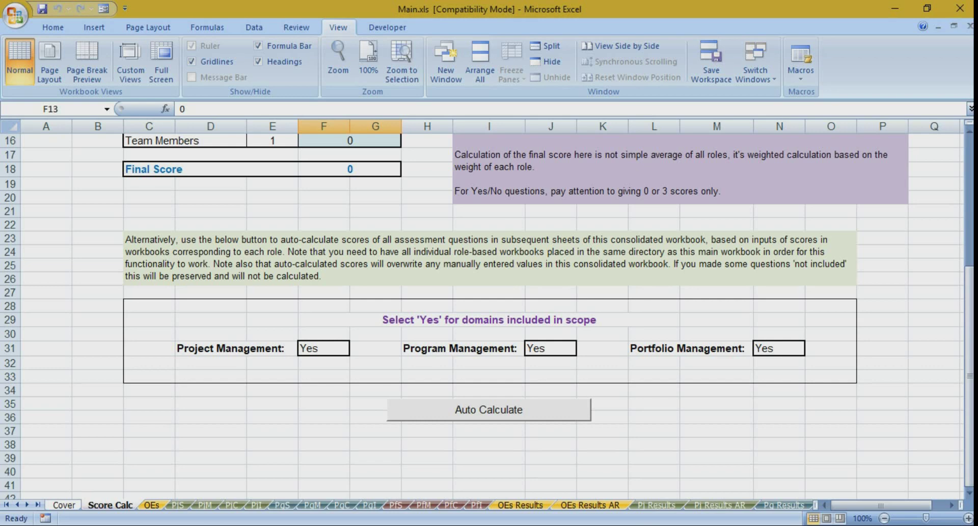
pyautogui.scroll(2, 484, 315)
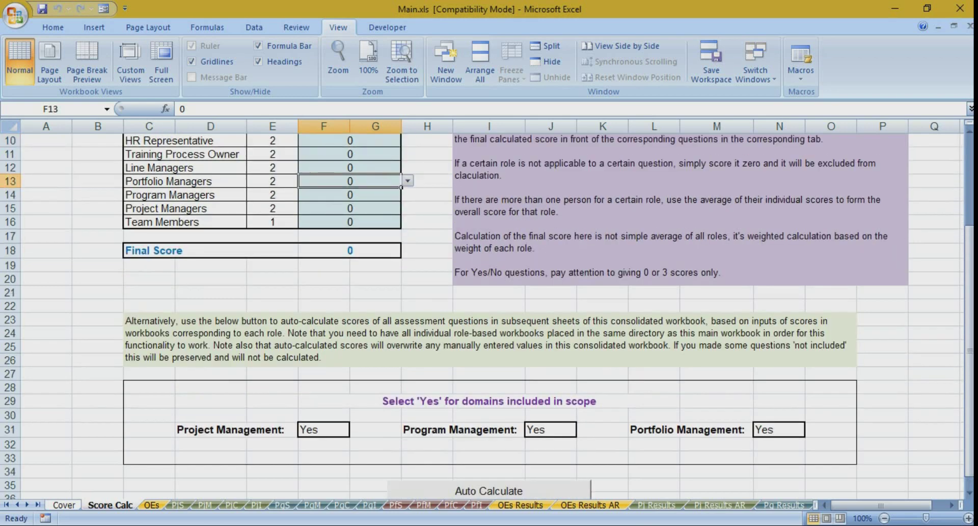
pyautogui.scroll(-1, 484, 316)
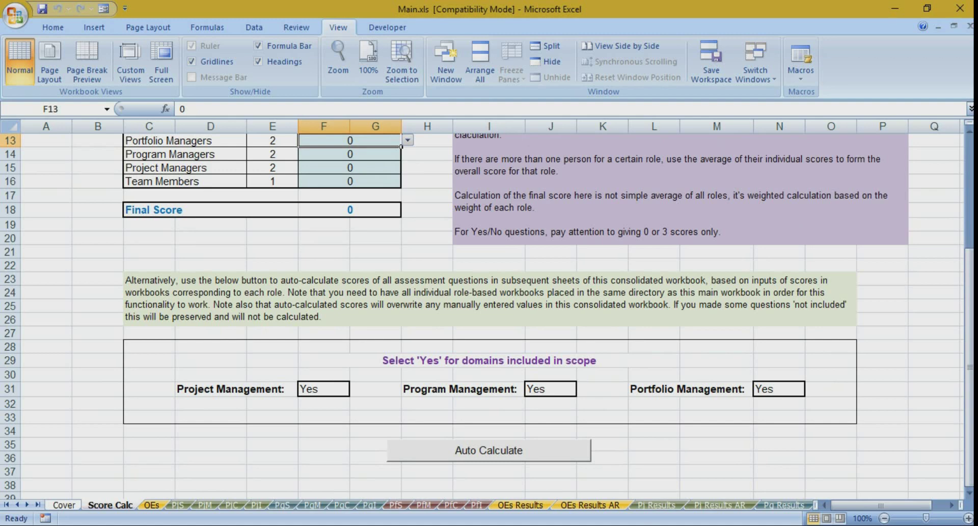
pyautogui.scroll(2, 489, 305)
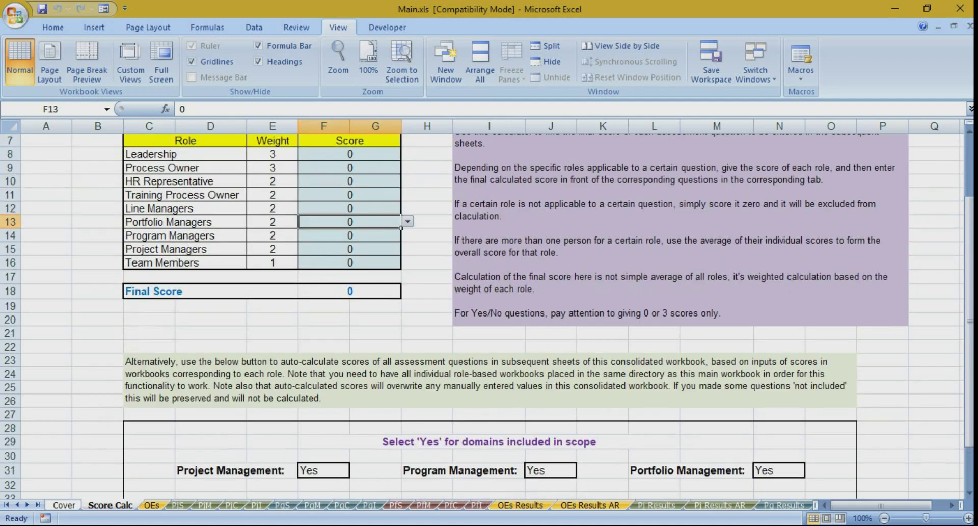
pyautogui.scroll(-2, 489, 306)
pyautogui.scroll(3, 490, 306)
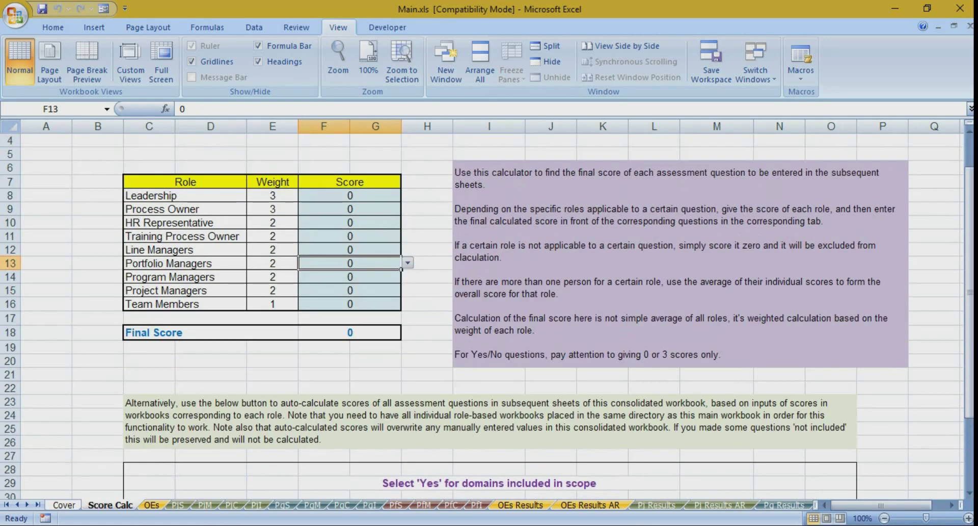
pyautogui.scroll(-1, 489, 305)
pyautogui.scroll(2, 489, 306)
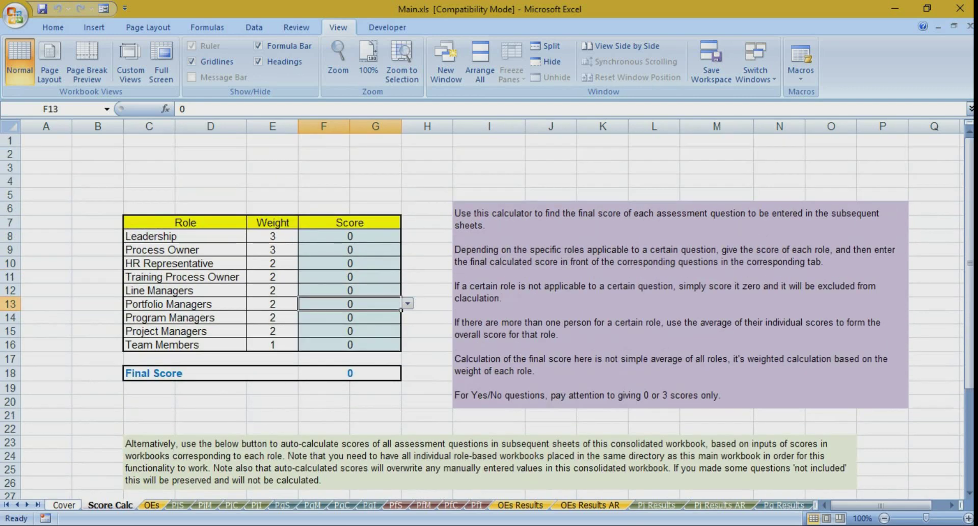
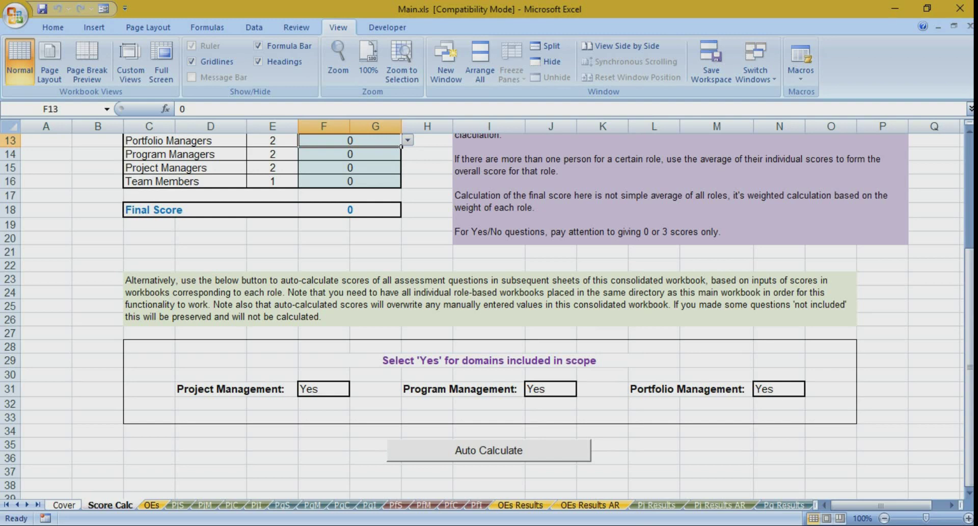
# Examine the Yes/No scope options for the Project Management, Program Management and Portfolio Management domains
pyautogui.click(323, 389)
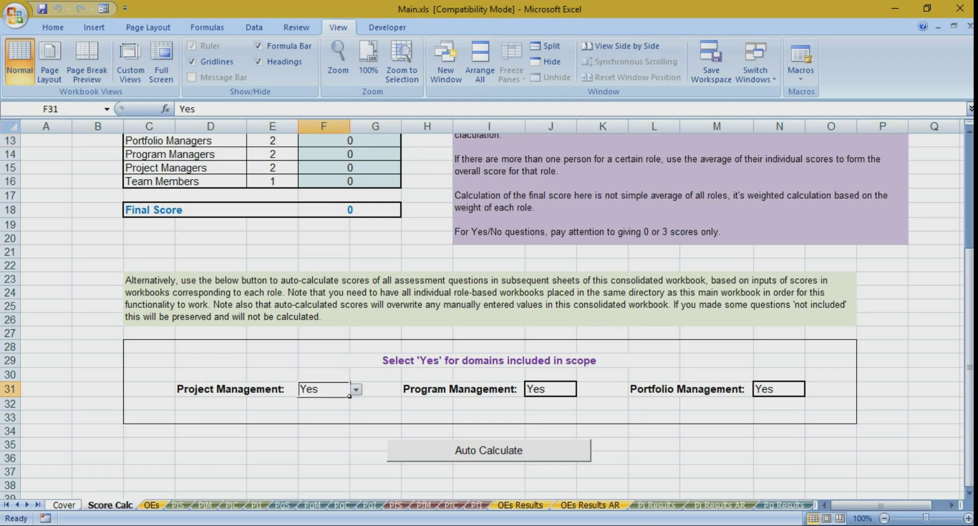
pyautogui.click(356, 389)
pyautogui.click(305, 404)
pyautogui.click(550, 389)
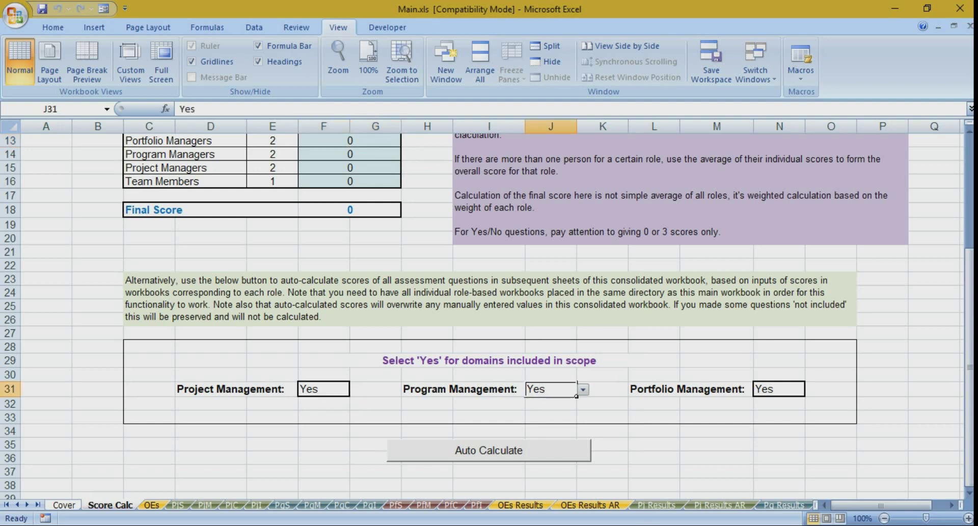
pyautogui.click(583, 389)
pyautogui.click(540, 400)
pyautogui.click(778, 388)
pyautogui.click(811, 389)
pyautogui.click(768, 400)
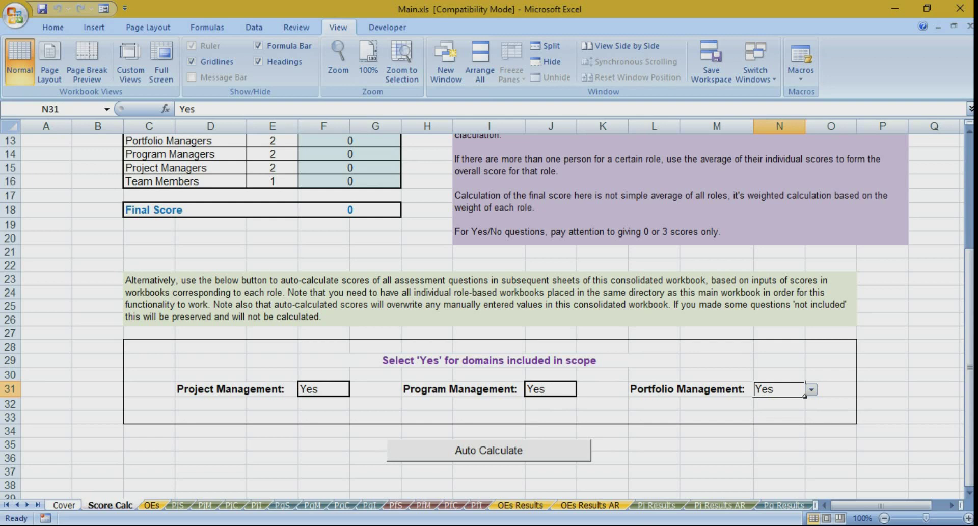
# Open the OEs sheet and look through its best practices, capabilities, outcomes and roles
pyautogui.click(151, 505)
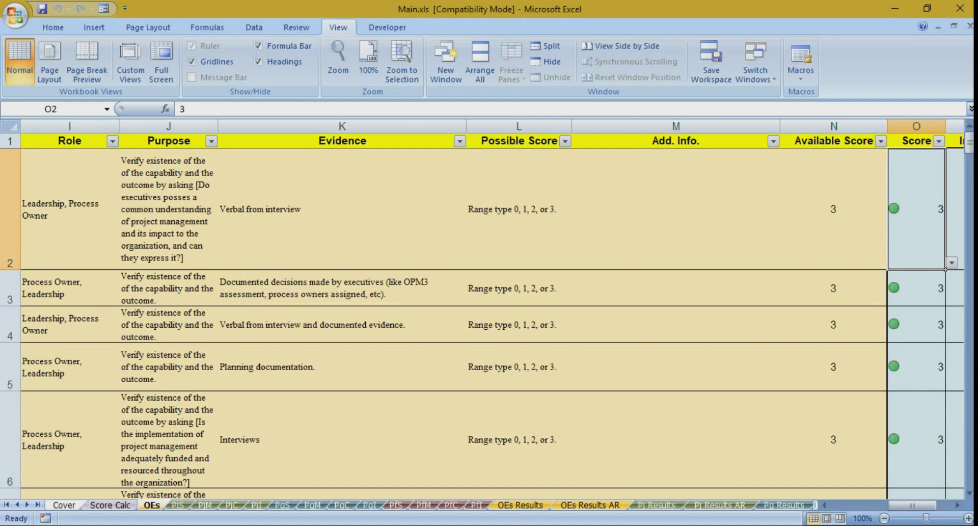
pyautogui.hscroll(-6, 490, 316)
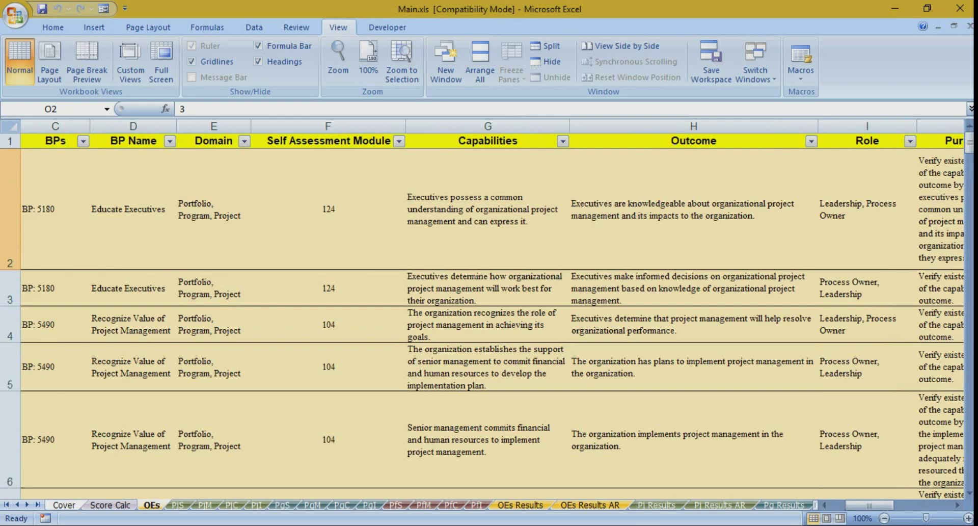
pyautogui.scroll(-8, 489, 316)
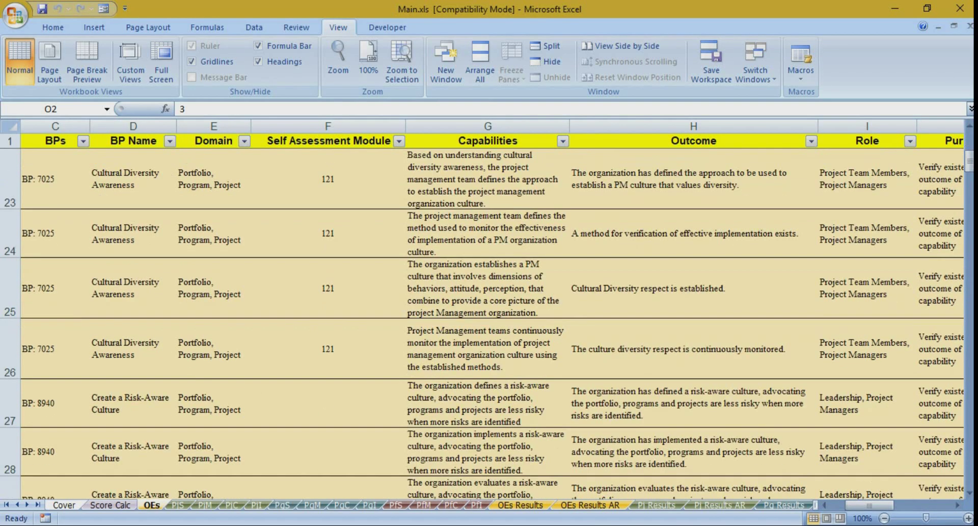
pyautogui.scroll(-6, 489, 316)
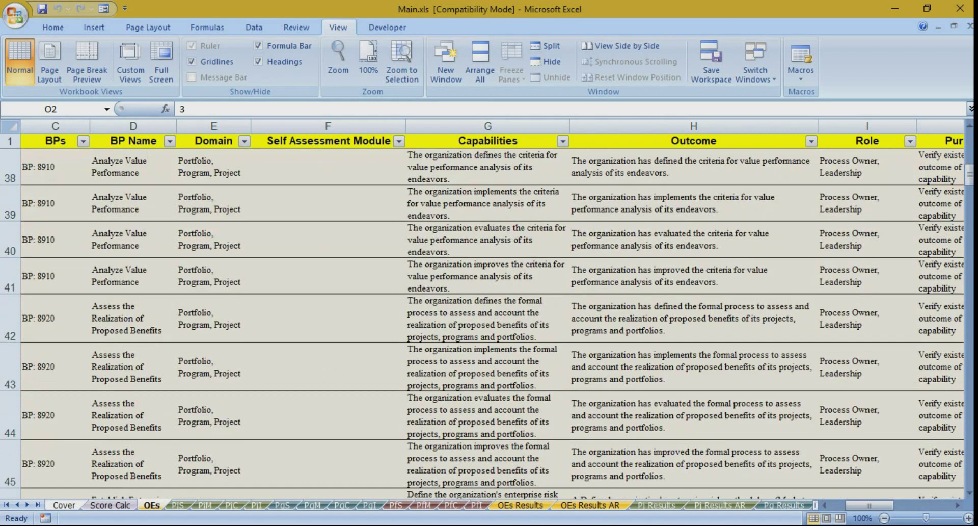
pyautogui.scroll(6, 489, 316)
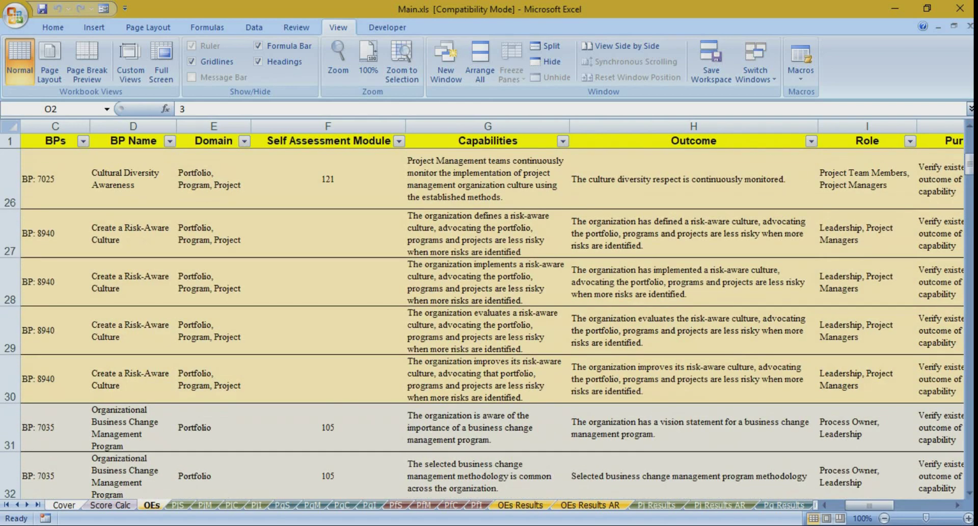
# Return to the Score Calc sheet and set both the Program Management and Portfolio Management scope to No
pyautogui.hotkey('ctrl', 'pageup')
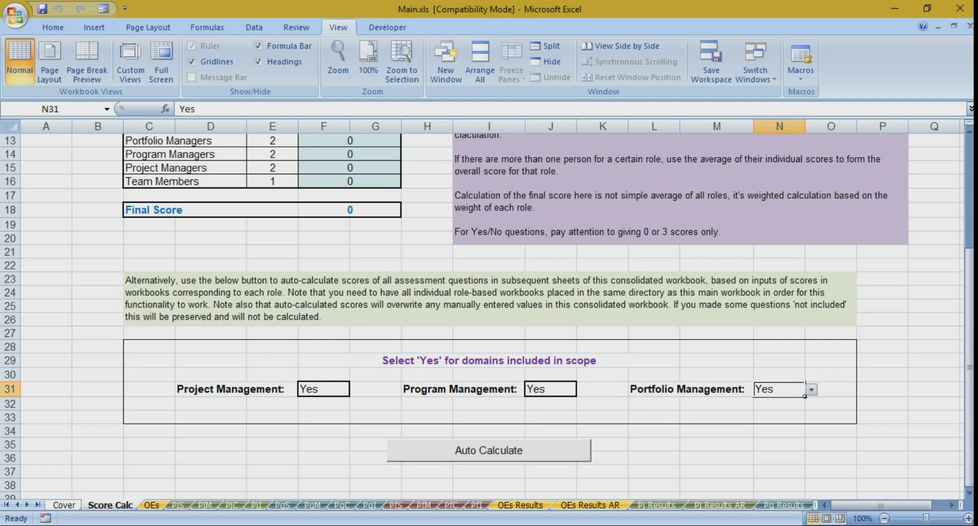
pyautogui.click(550, 389)
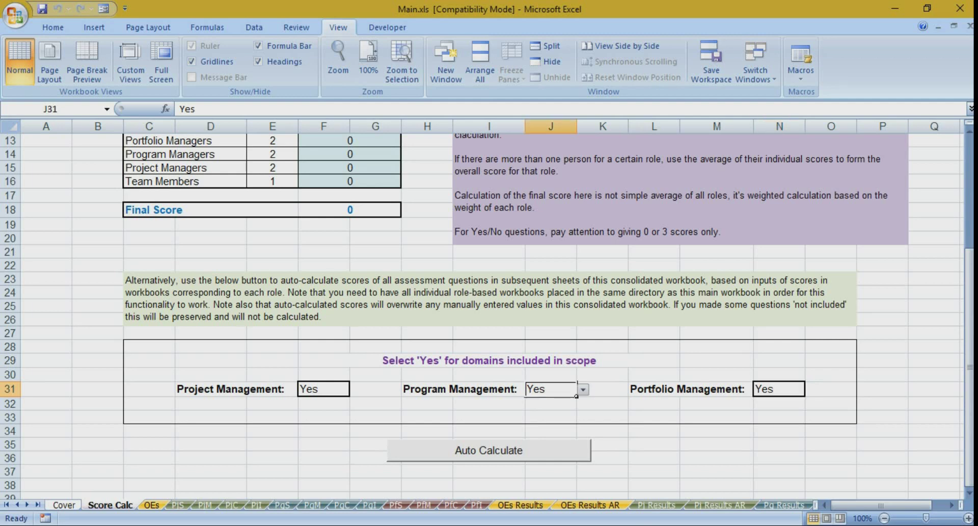
pyautogui.hotkey('alt', 'Down')
pyautogui.press('Return')
pyautogui.hotkey('alt', 'Down')
pyautogui.press('Down')
pyautogui.press('Return')
pyautogui.click(779, 389)
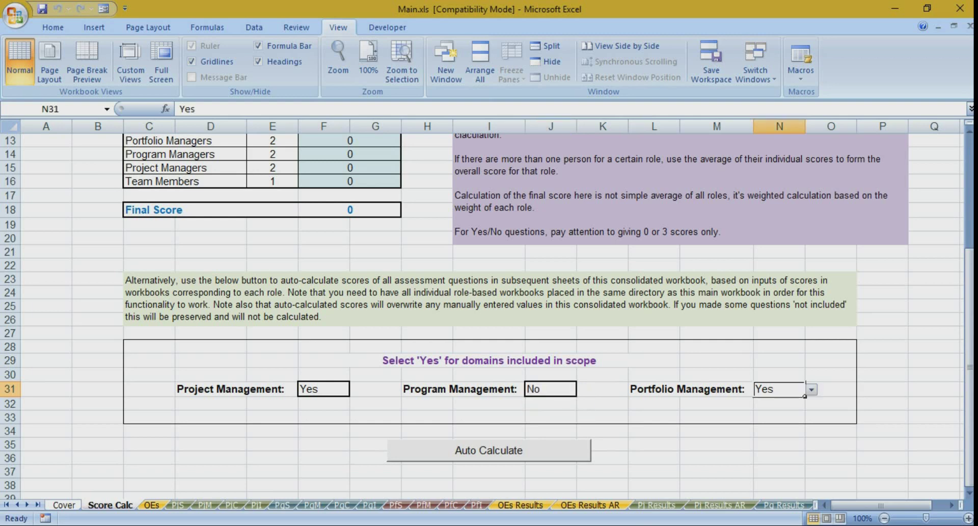
pyautogui.hotkey('alt', 'Down')
pyautogui.press('Down')
pyautogui.press('Return')
pyautogui.click(324, 389)
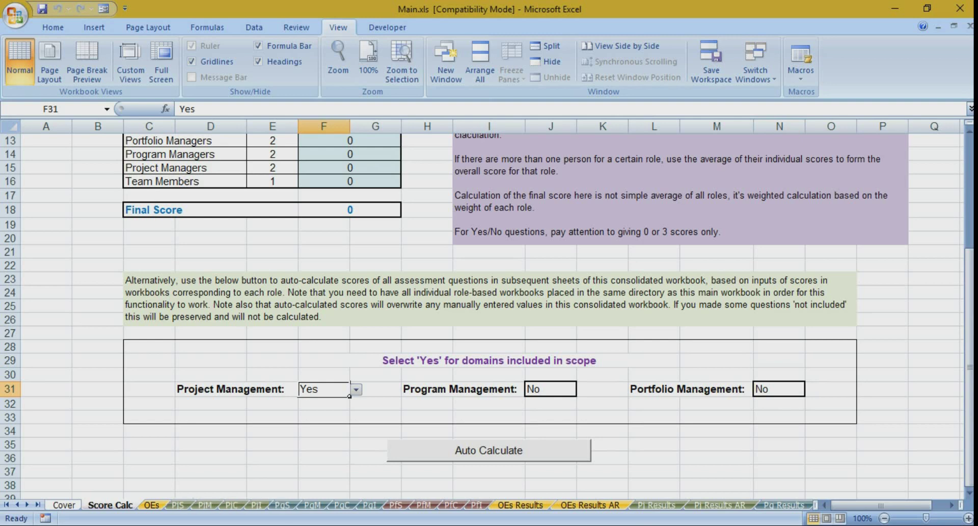
# Switch to Leadership.xls and review the OEs sheet's Score and Included? columns and the score options of the first question
pyautogui.click(755, 62)
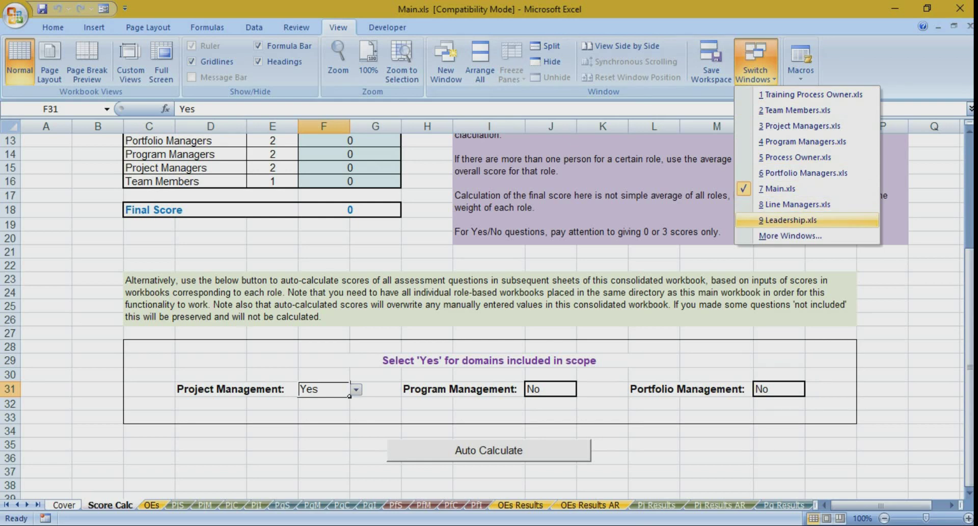
pyautogui.click(791, 219)
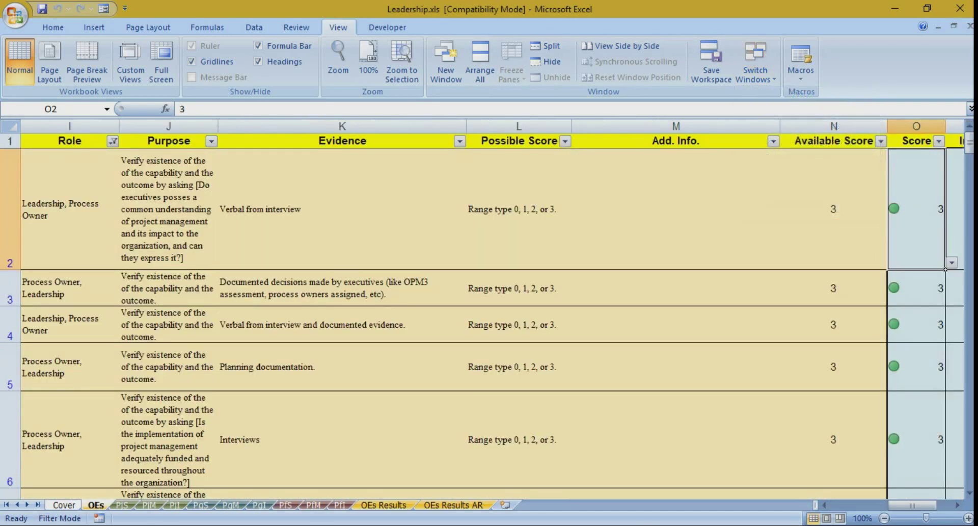
pyautogui.moveTo(912, 505); pyautogui.dragTo(927, 505)
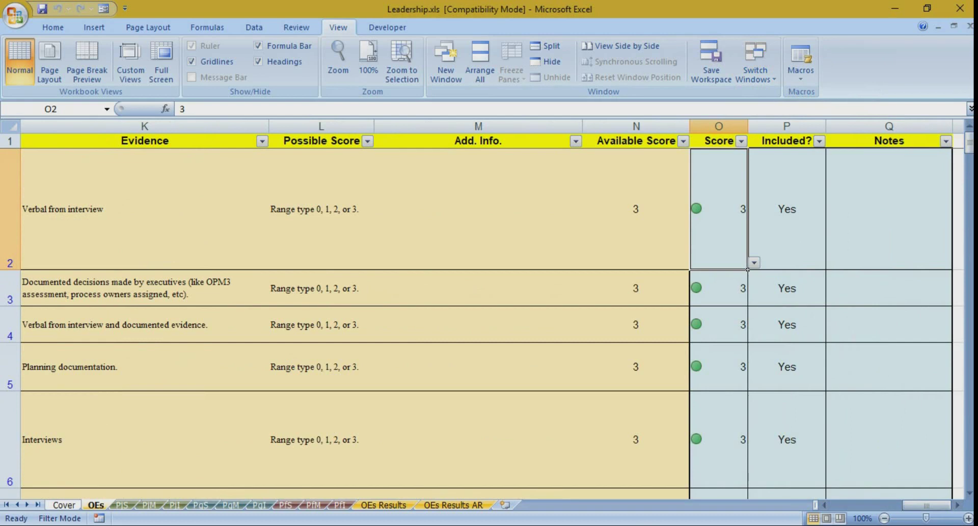
pyautogui.scroll(-10, 484, 316)
pyautogui.scroll(10, 484, 316)
pyautogui.scroll(-10, 484, 316)
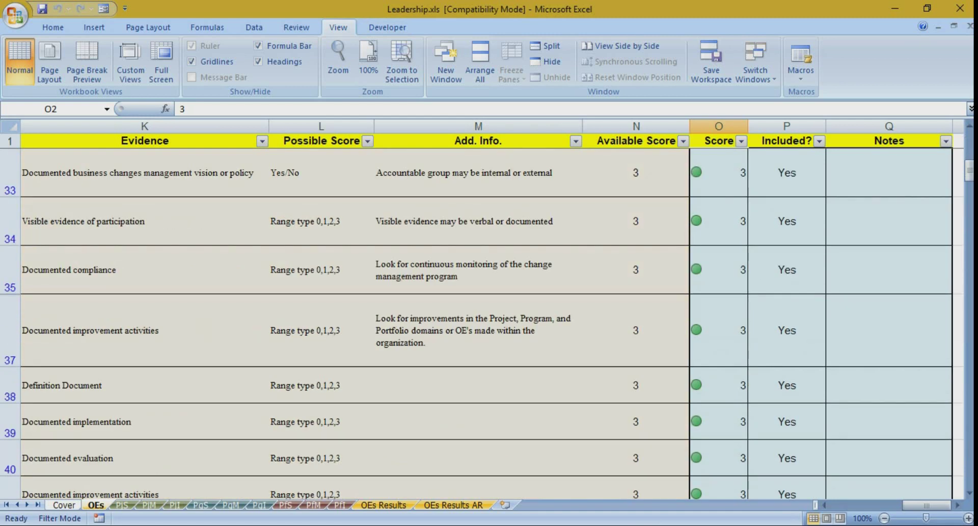
pyautogui.scroll(-6, 484, 315)
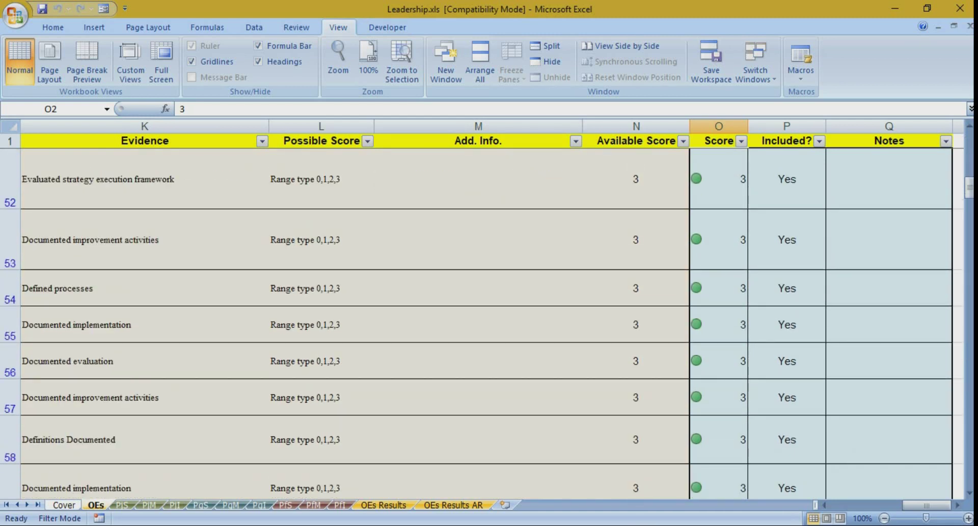
pyautogui.scroll(15, 484, 316)
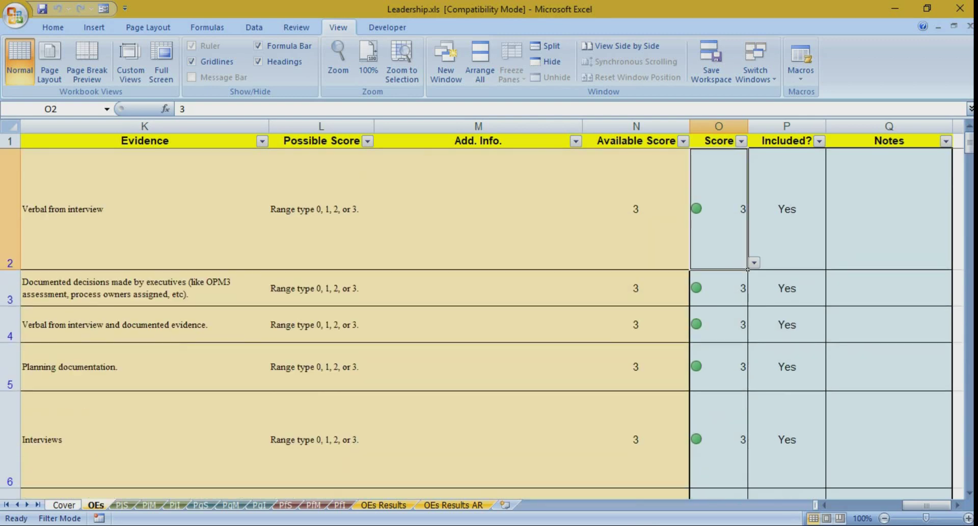
pyautogui.scroll(-12, 484, 316)
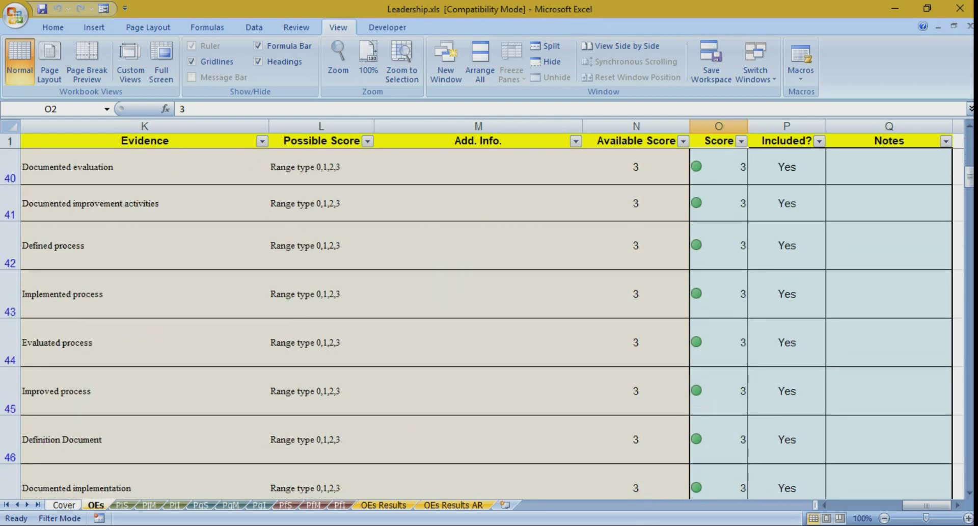
pyautogui.scroll(12, 484, 316)
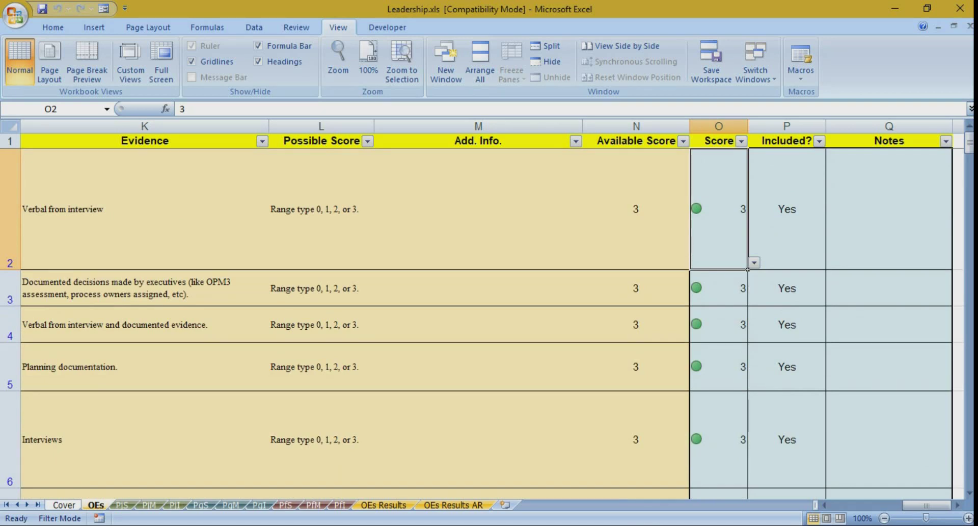
pyautogui.click(754, 262)
pyautogui.click(713, 302)
# Try excluding the first question by setting its Included? value to No, and restore it to Yes
pyautogui.click(787, 209)
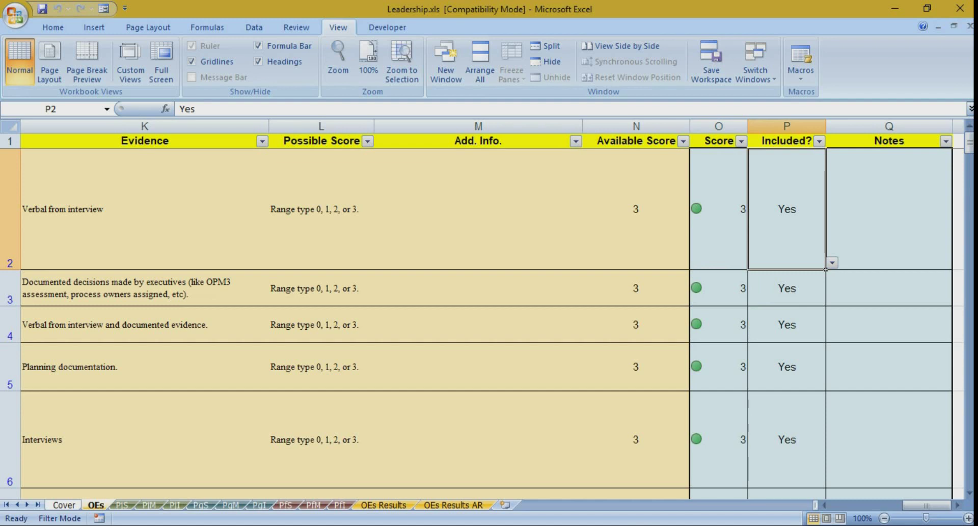
pyautogui.click(832, 262)
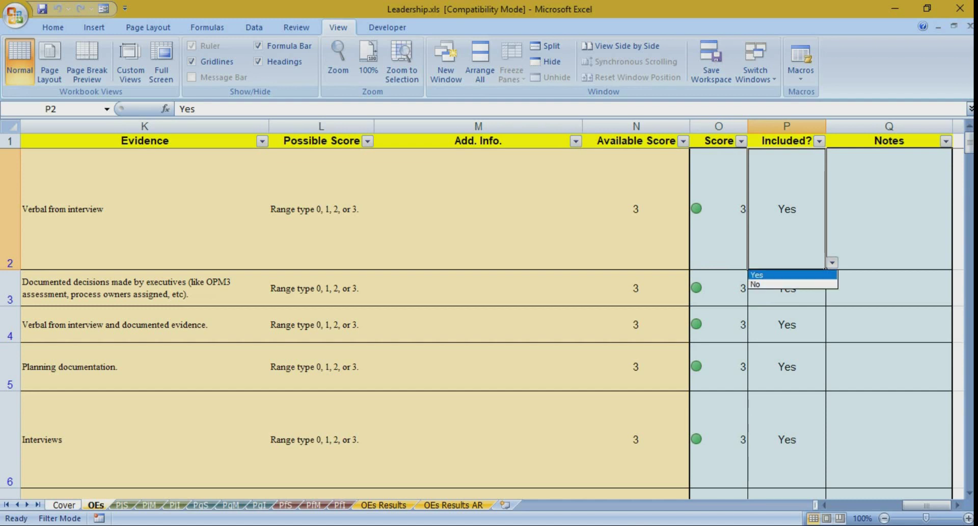
pyautogui.click(767, 284)
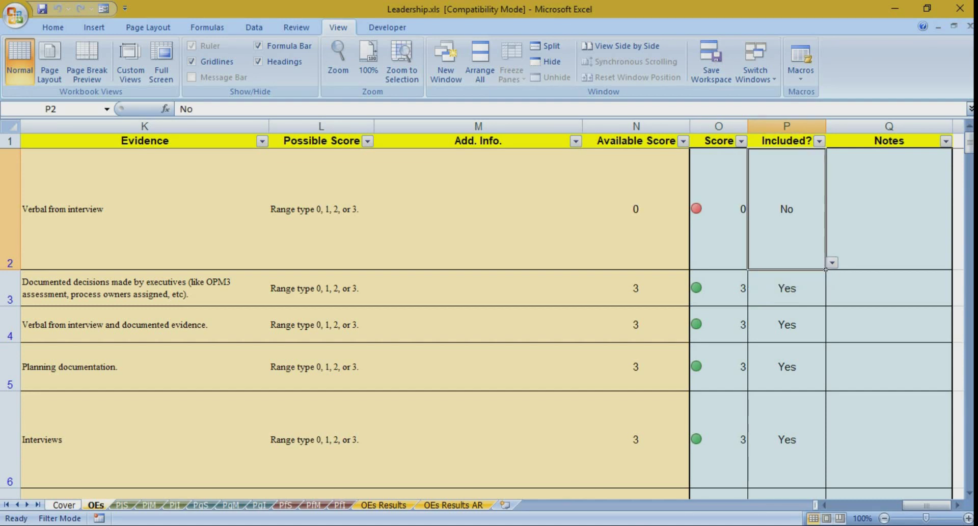
pyautogui.click(832, 262)
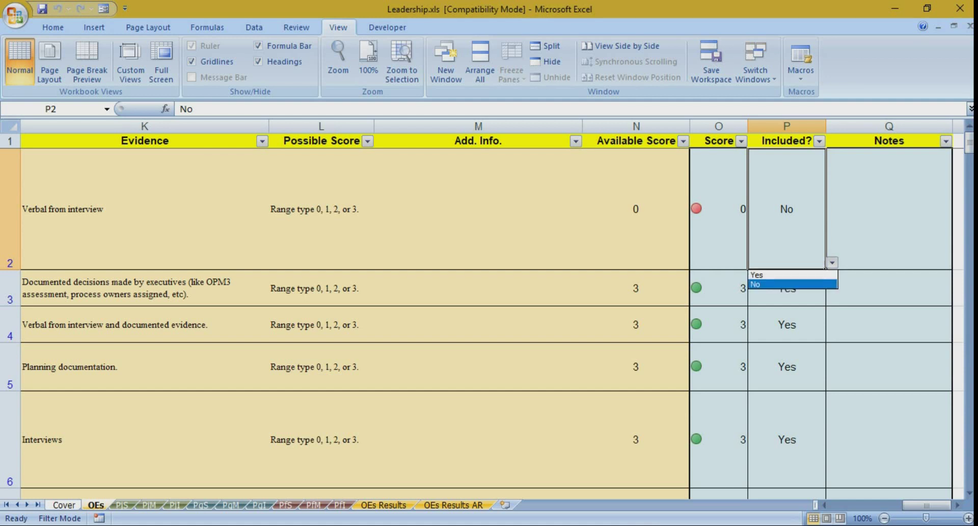
pyautogui.click(767, 274)
# Try scores of 1 and 2 for the first question in cell O2, and set it back to 3
pyautogui.click(718, 209)
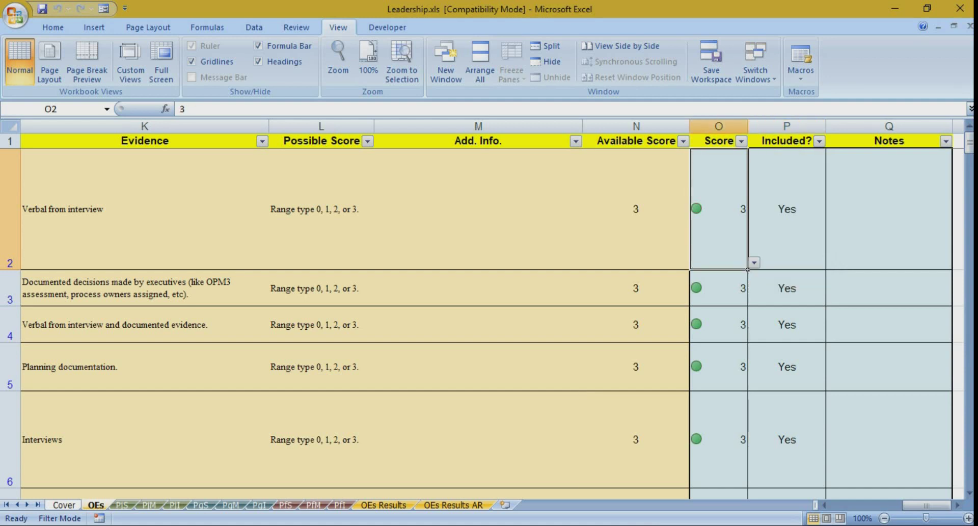
pyautogui.click(754, 262)
pyautogui.press('Up')
pyautogui.press('Up')
pyautogui.press('Return')
pyautogui.click(755, 262)
pyautogui.press('Up')
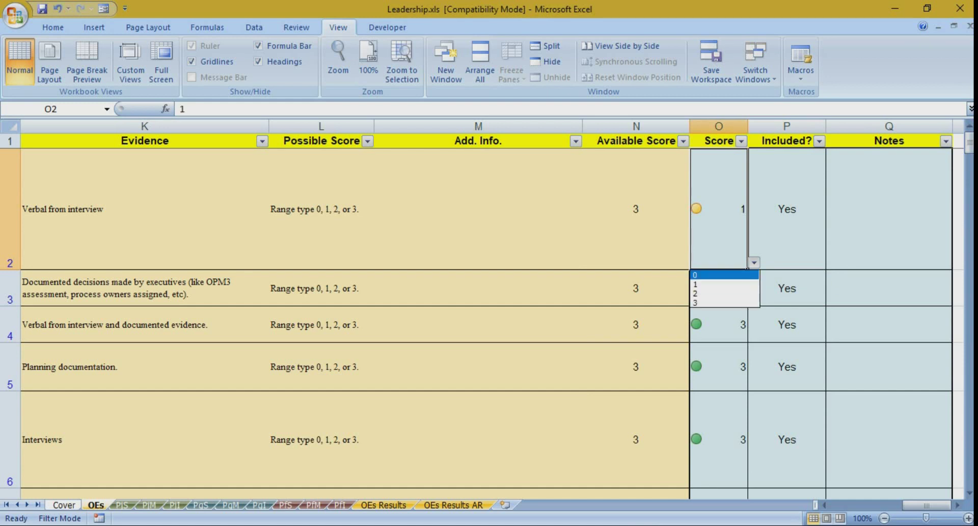
pyautogui.press('Down')
pyautogui.press('Down')
pyautogui.press('Return')
pyautogui.click(754, 262)
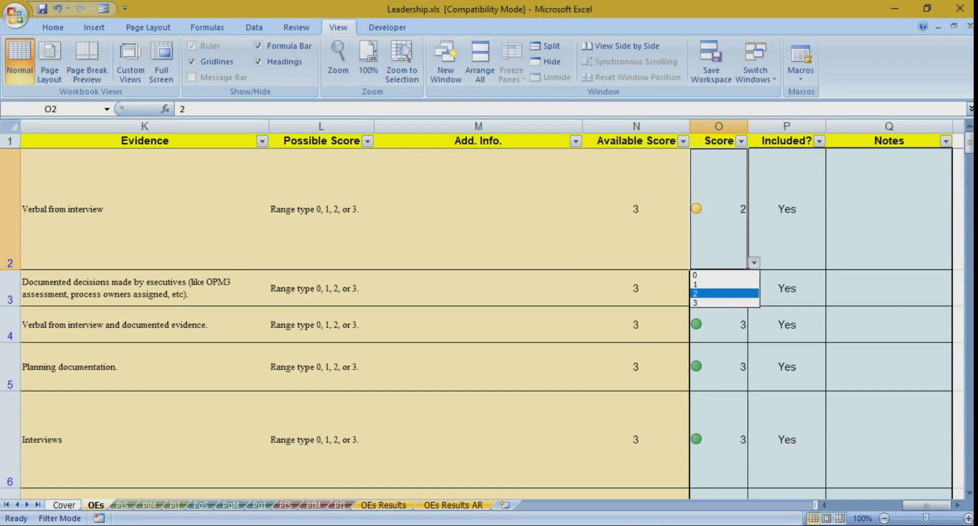
pyautogui.press('Down')
pyautogui.press('Return')
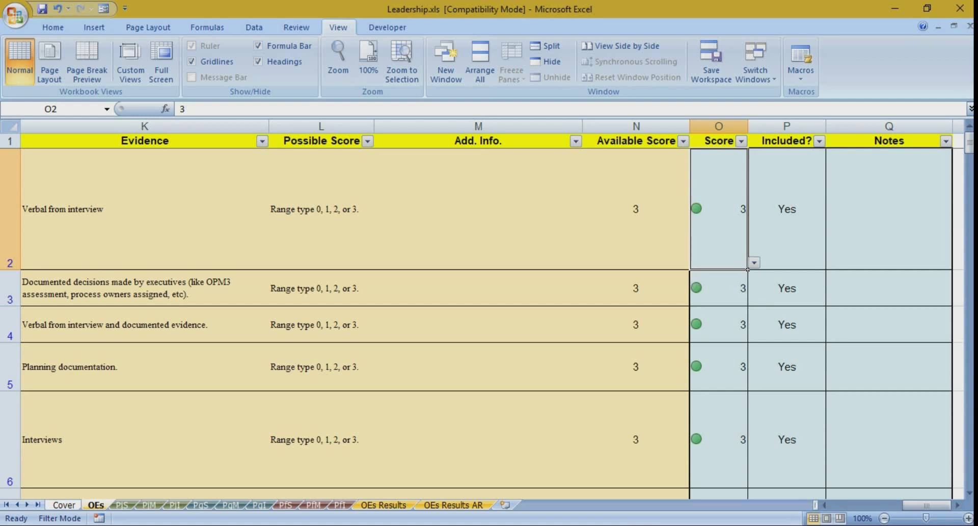
# Try scores of 0 and 1 for the same first question, and restore its score to 3
pyautogui.hotkey('alt', 'Down')
pyautogui.press('Up')
pyautogui.press('Up')
pyautogui.press('Up')
pyautogui.press('Return')
pyautogui.hotkey('alt', 'Down')
pyautogui.press('Down')
pyautogui.press('Return')
pyautogui.hotkey('alt', 'Down')
pyautogui.press('Down')
pyautogui.press('Down')
pyautogui.press('Return')
# Look over the remaining OEs questions and inspect the Notes cells of the first four questions
pyautogui.scroll(-10, 476, 316)
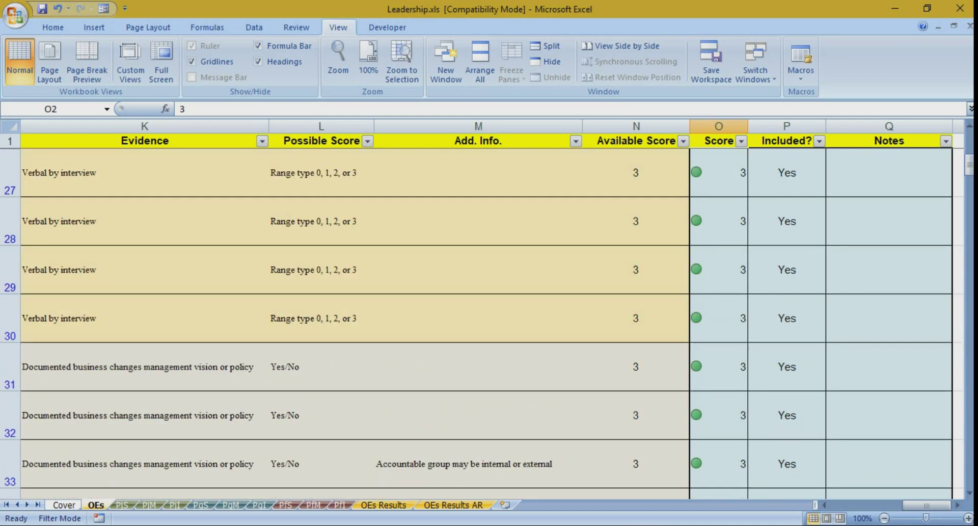
pyautogui.scroll(10, 476, 316)
pyautogui.click(889, 209)
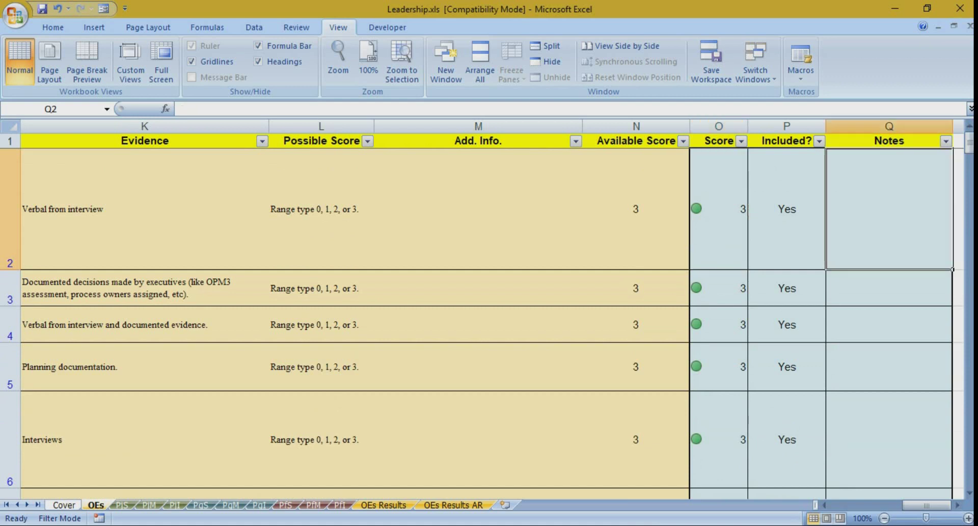
pyautogui.click(890, 288)
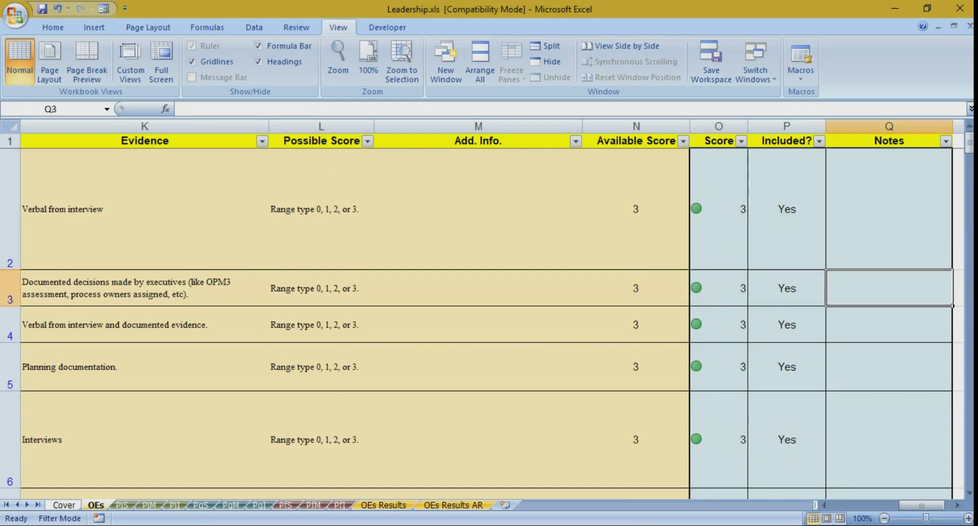
pyautogui.click(889, 324)
pyautogui.click(889, 367)
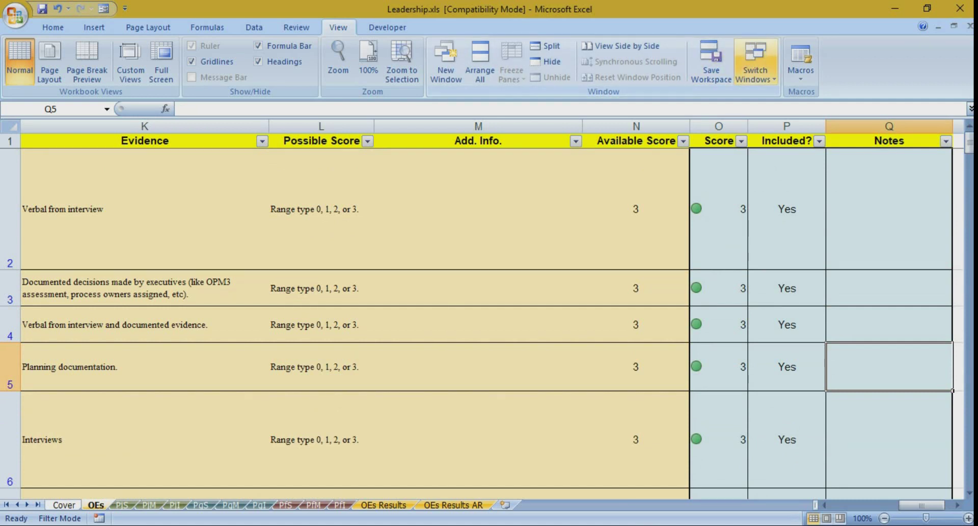
# Switch to Project Managers.xls and view the Score and Included? columns of its OEs sheet
pyautogui.click(755, 63)
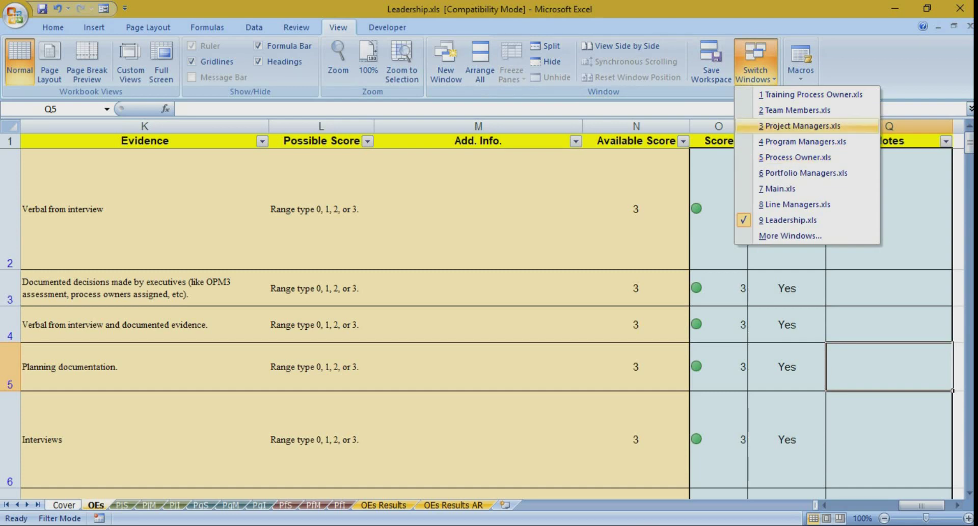
pyautogui.press('Return')
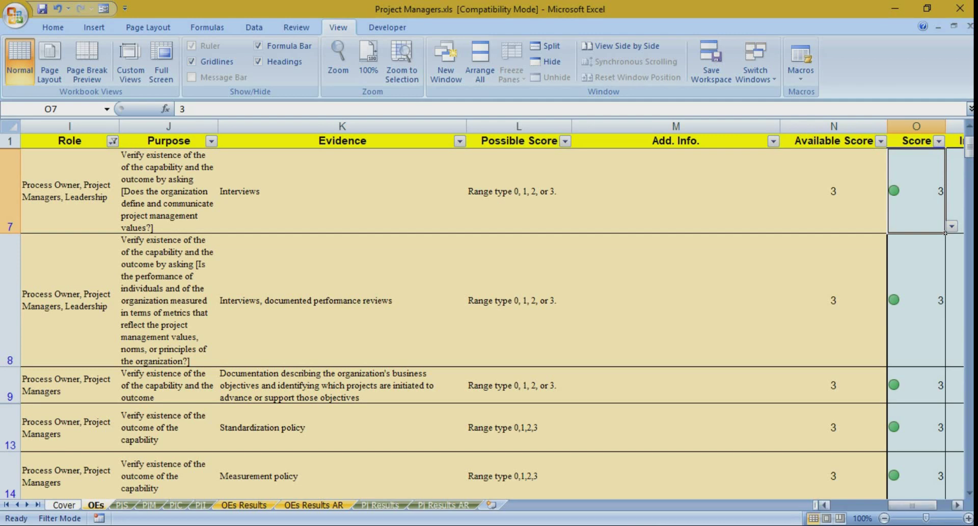
pyautogui.click(957, 504)
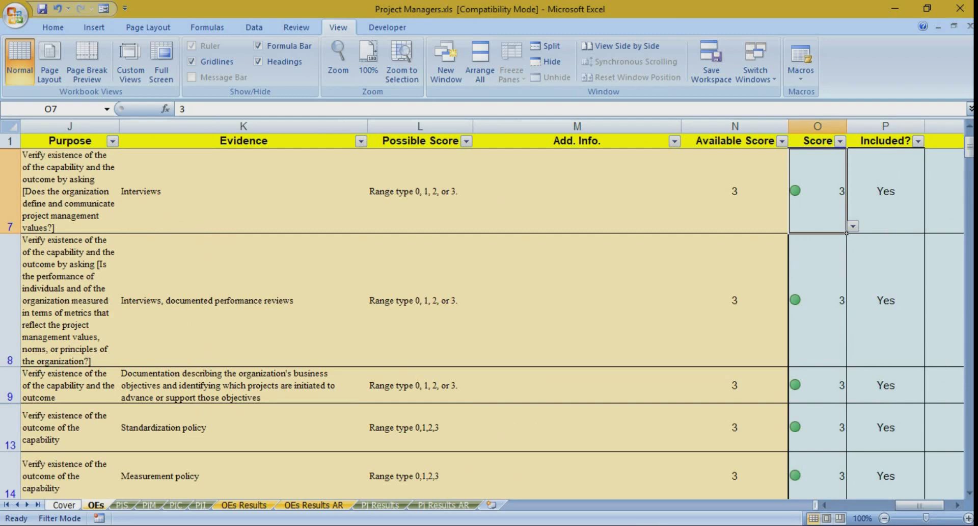
# Look over further scored questions on the OEs sheet of Project Managers.xls and check the list of open workbooks
pyautogui.scroll(-3, 482, 321)
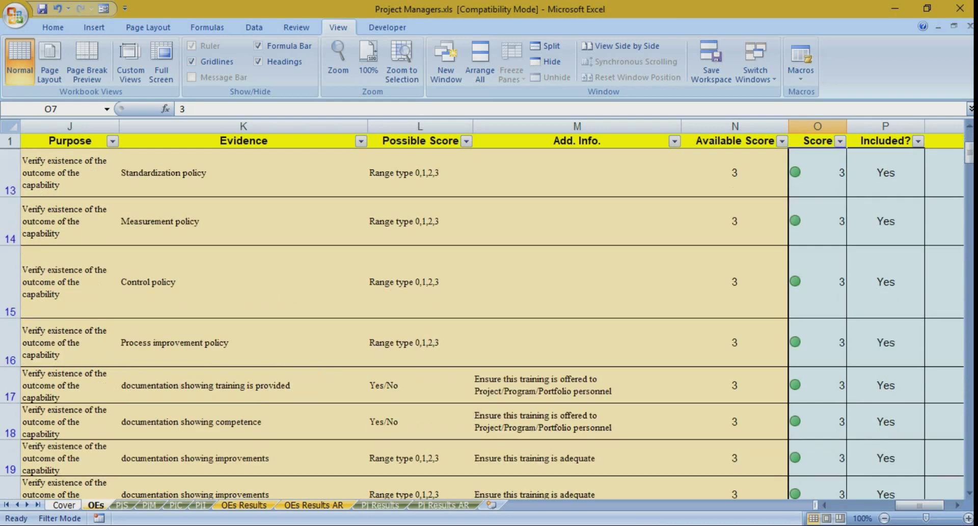
pyautogui.scroll(3, 482, 321)
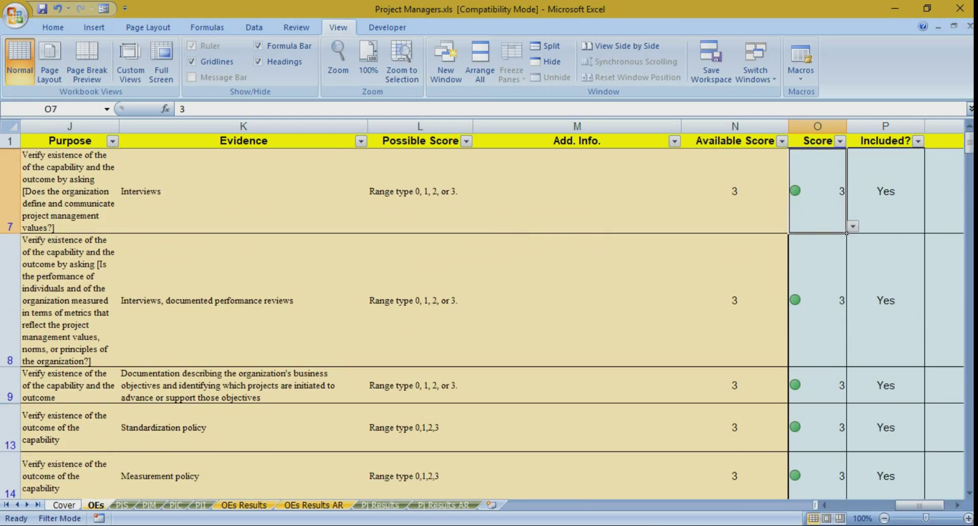
pyautogui.click(755, 63)
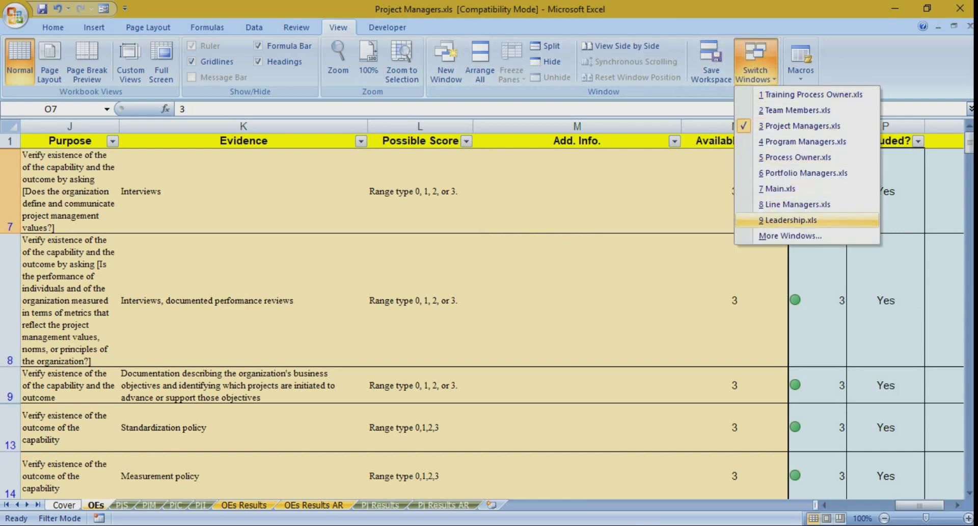
pyautogui.press('Escape')
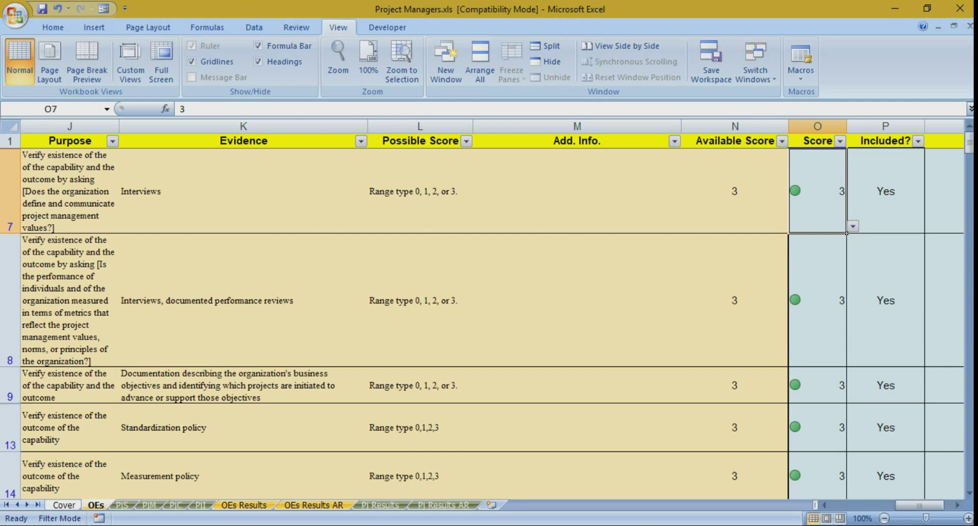
# Switch to Team Members.xls to view its OEs sheet, and bring up Line Managers.xls with its PjI scores
pyautogui.click(756, 63)
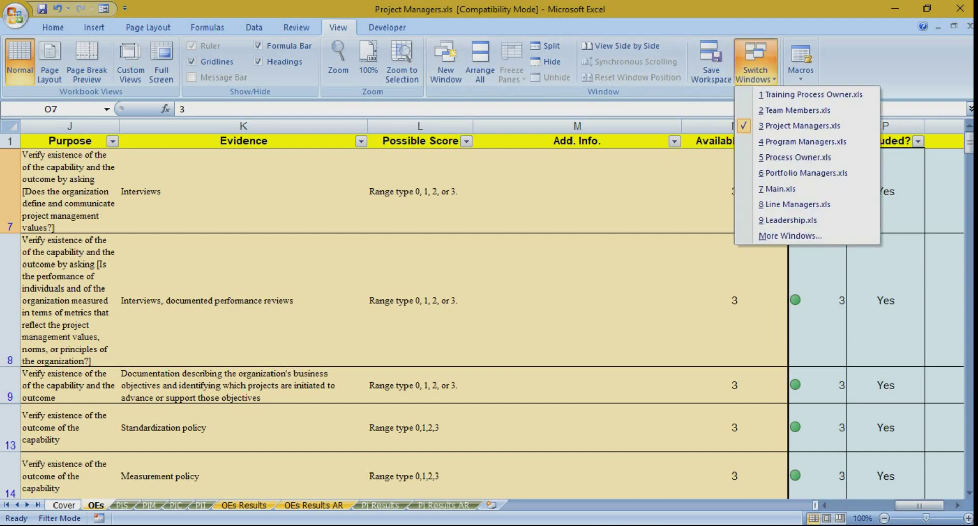
pyautogui.click(798, 110)
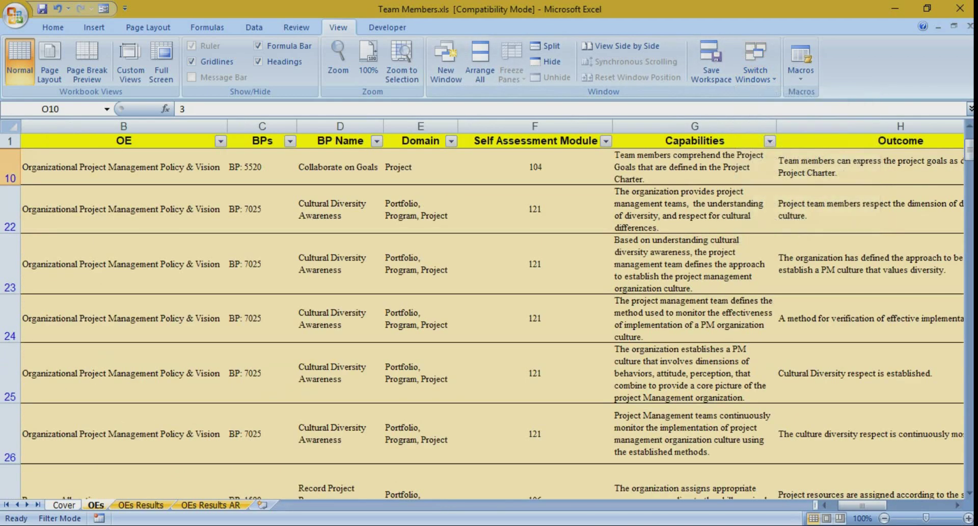
pyautogui.click(756, 64)
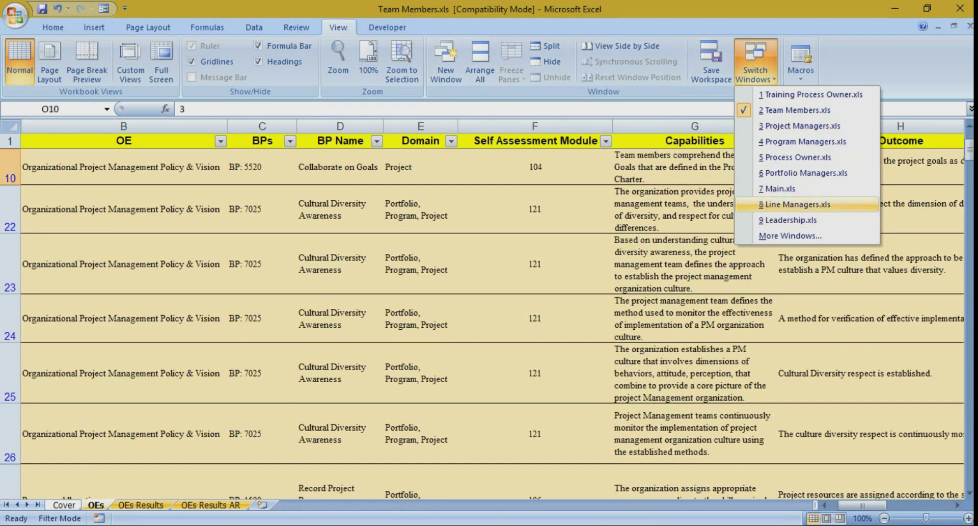
pyautogui.click(825, 206)
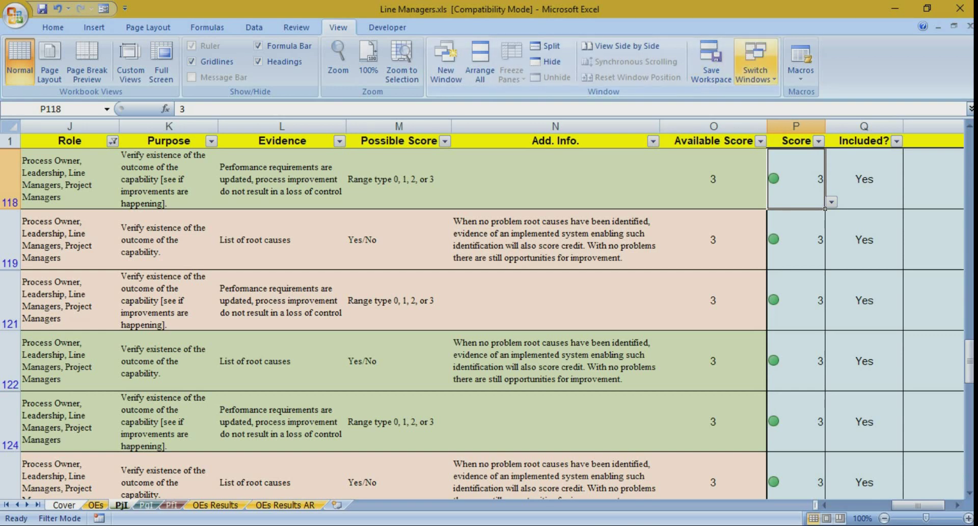
# Return to the Score Calc sheet of Main.xls and check which role-based workbooks are open
pyautogui.click(755, 64)
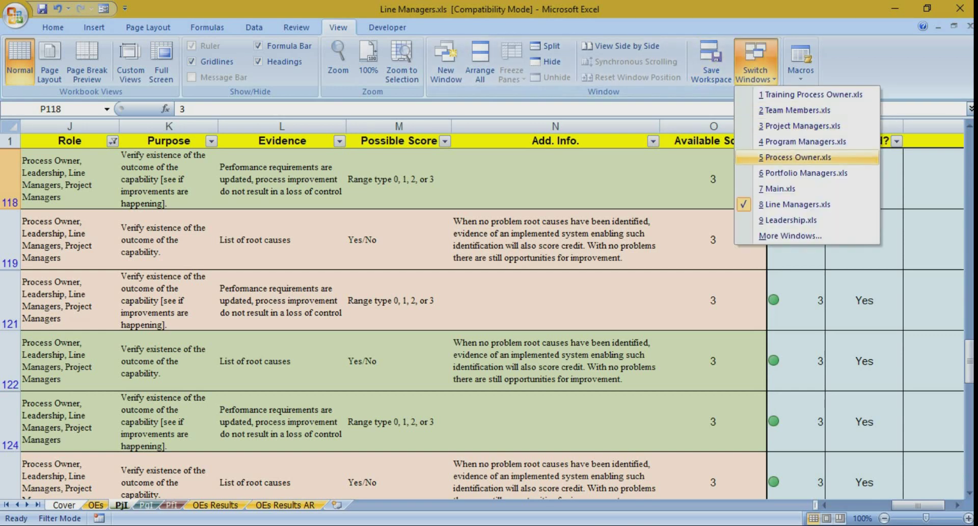
pyautogui.click(785, 188)
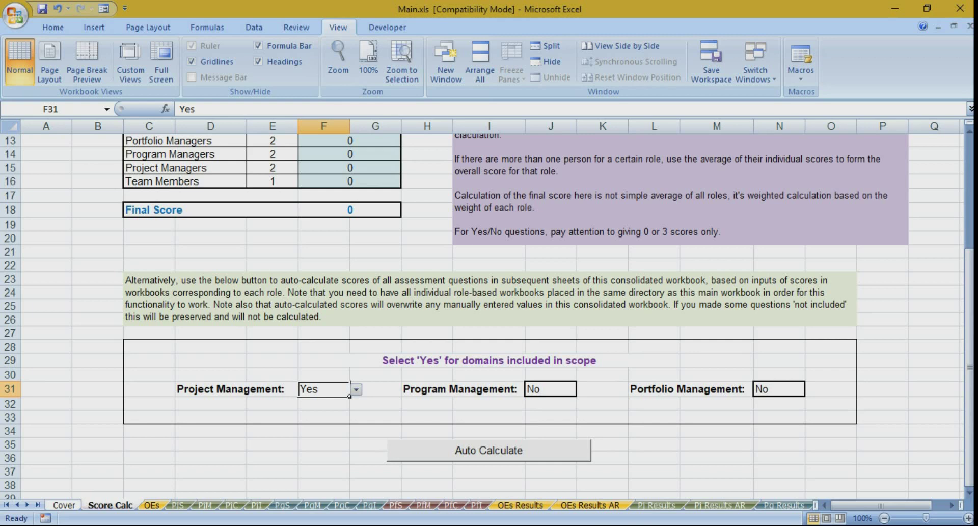
pyautogui.click(755, 61)
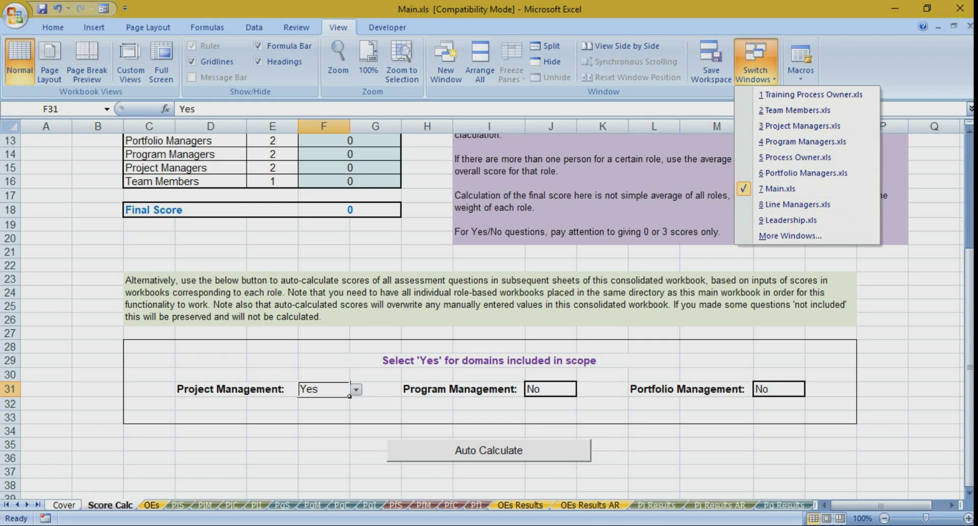
pyautogui.press('Escape')
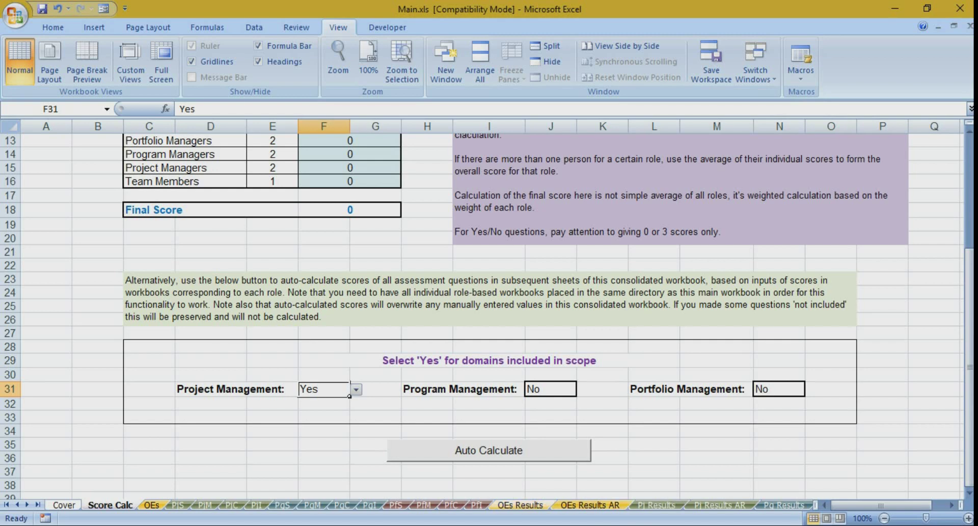
# Review the OEs Results sheet of Main.xls, covering the overall score chart, the Individual OE Score table and the Copy Report area
pyautogui.click(520, 504)
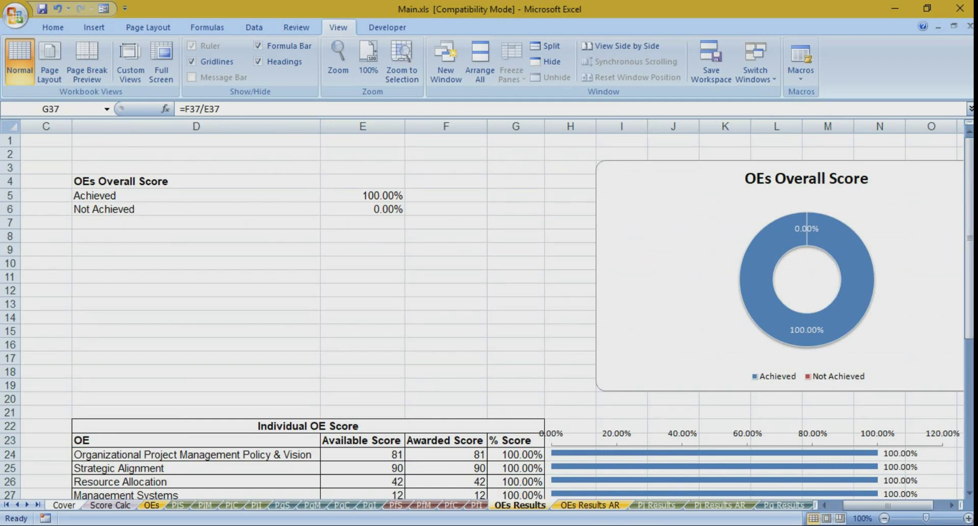
pyautogui.scroll(-12, 484, 316)
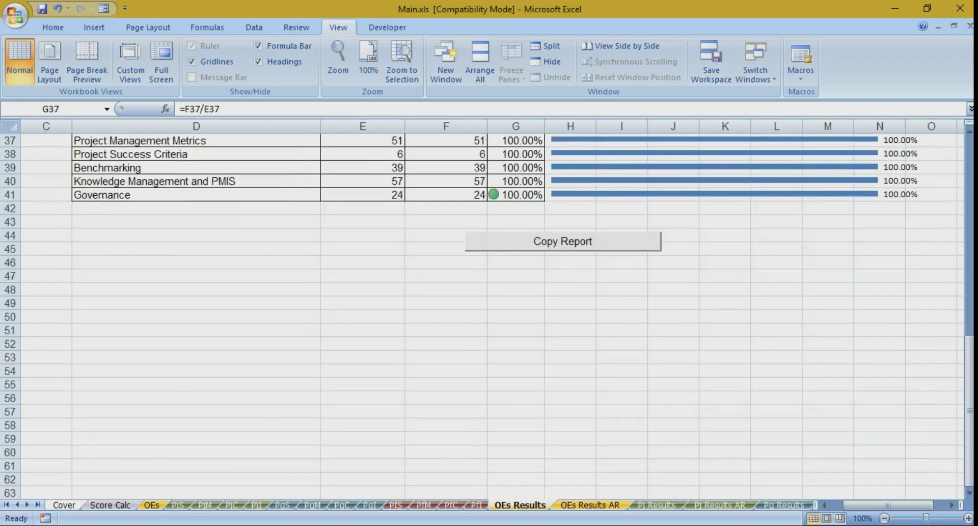
pyautogui.scroll(6, 484, 316)
pyautogui.scroll(-1, 484, 316)
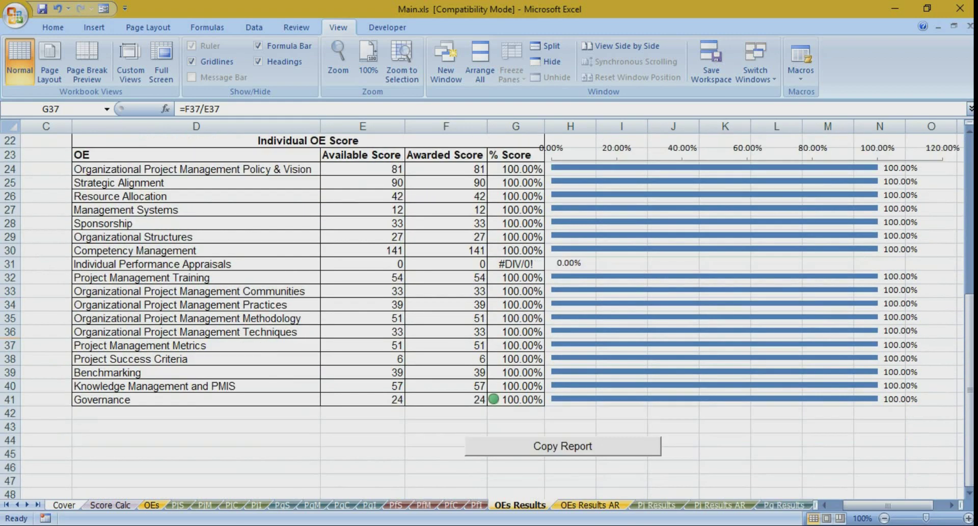
pyautogui.click(37, 505)
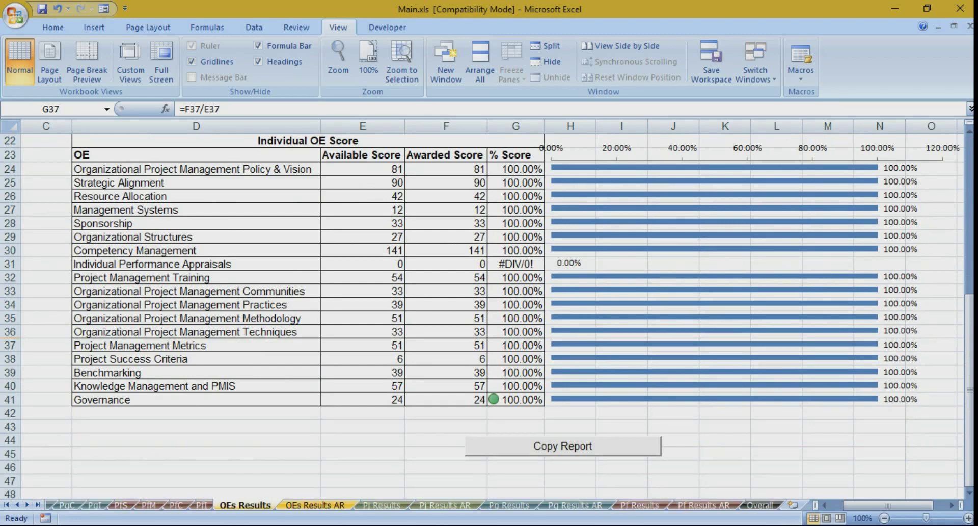
pyautogui.scroll(7, 484, 306)
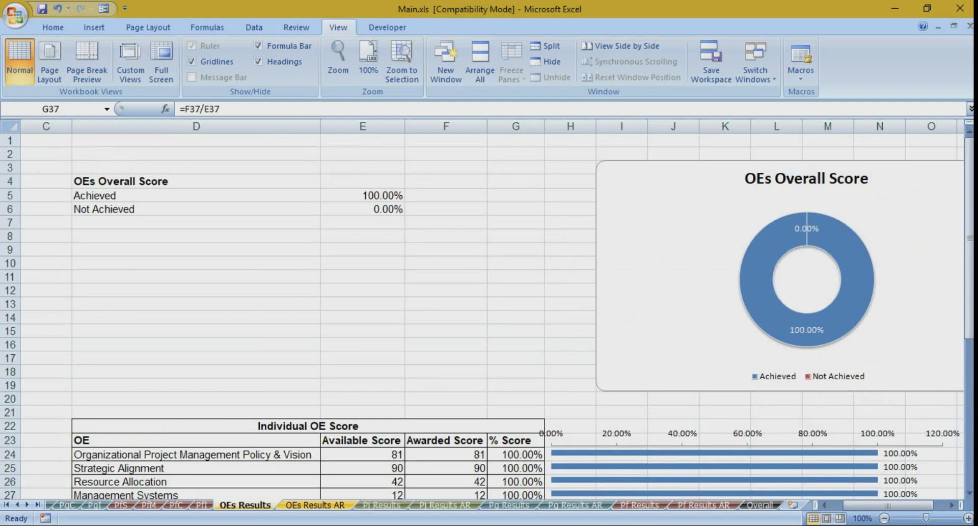
pyautogui.scroll(-9, 484, 306)
pyautogui.scroll(9, 484, 306)
pyautogui.scroll(-7, 484, 305)
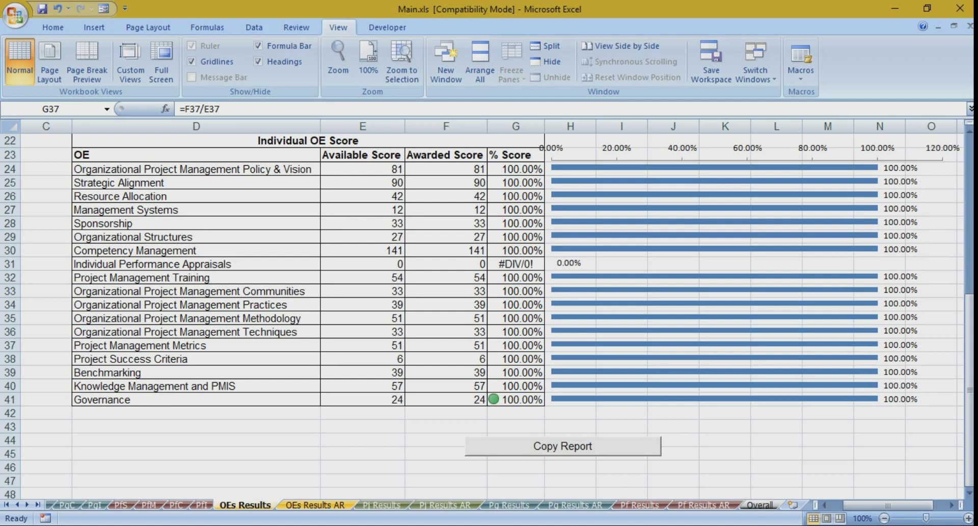
# Review the Overall sheet, covering the domains in scope, the English and Arabic OPM maturity charts and the Copy Report area
pyautogui.click(760, 504)
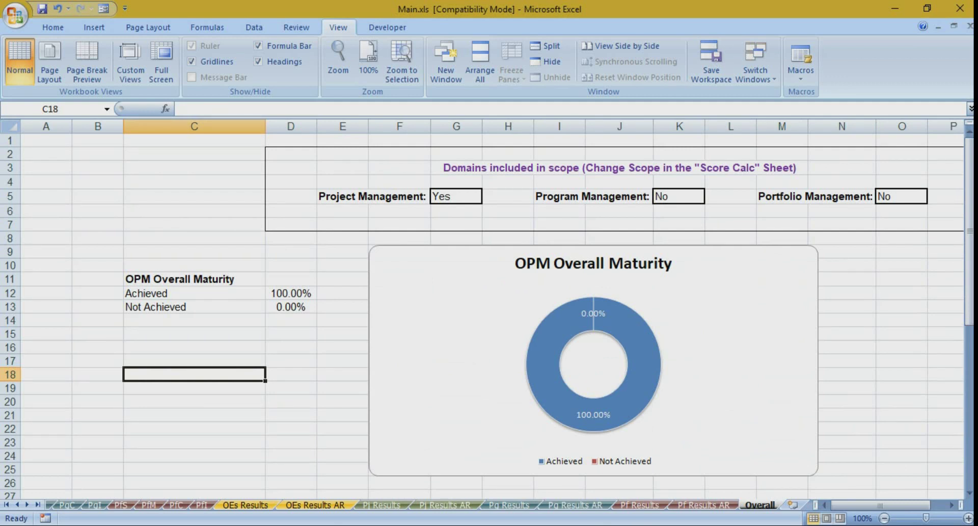
pyautogui.scroll(-4, 490, 316)
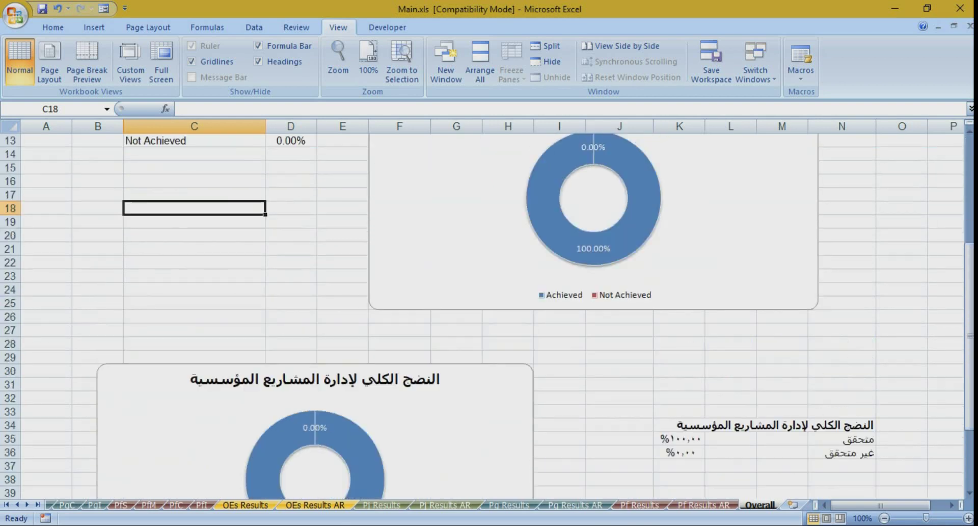
pyautogui.scroll(4, 489, 316)
pyautogui.scroll(-1, 489, 316)
pyautogui.scroll(-12, 489, 316)
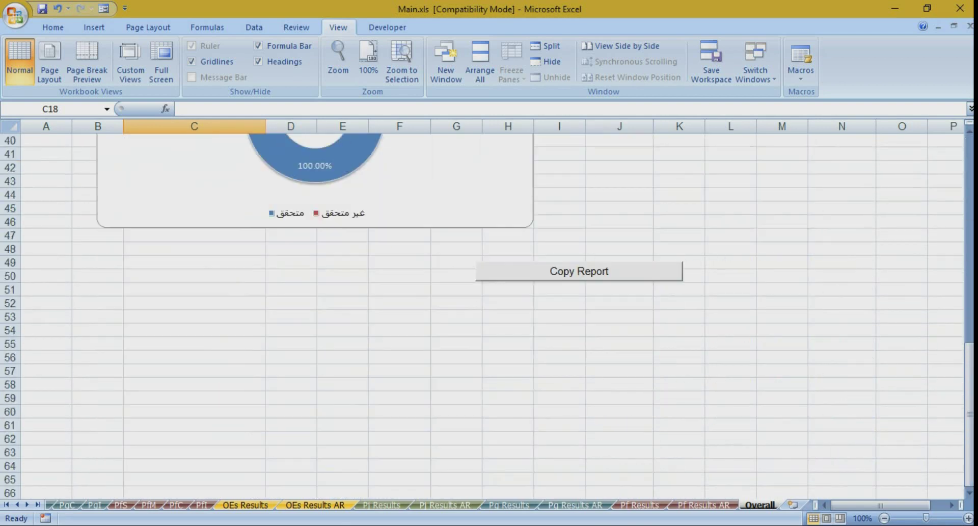
pyautogui.scroll(13, 489, 316)
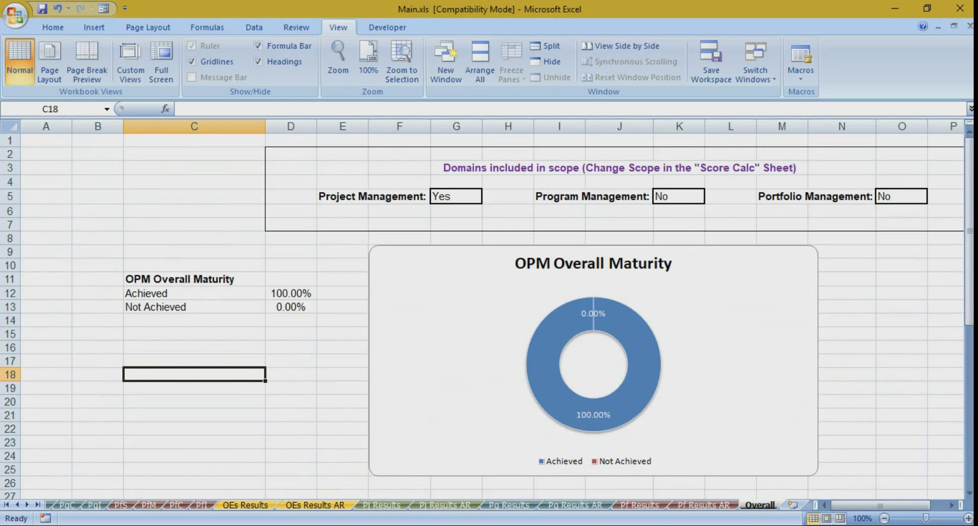
# Examine the Pj Results sheet's overall maturity, SMCI stage, process group and knowledge area results
pyautogui.click(382, 504)
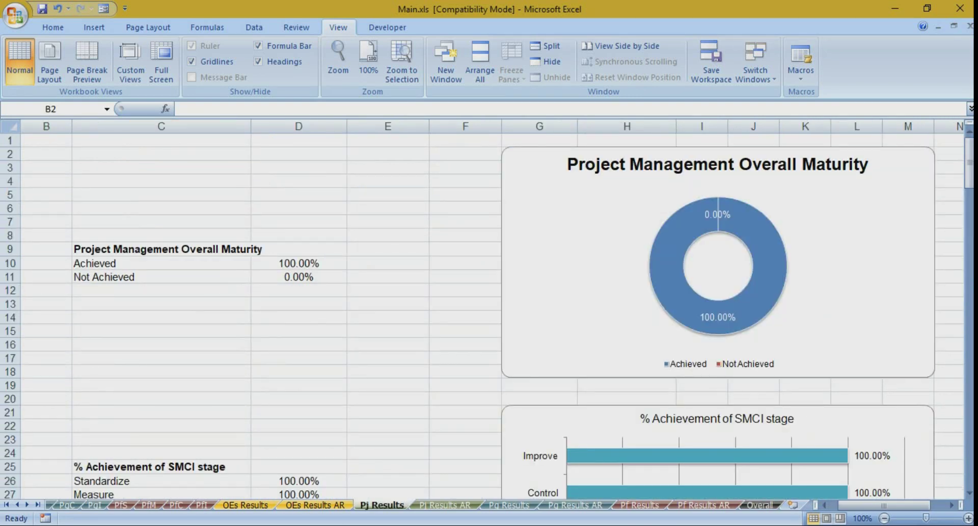
pyautogui.scroll(-3, 489, 316)
pyautogui.scroll(3, 489, 316)
pyautogui.scroll(-3, 490, 316)
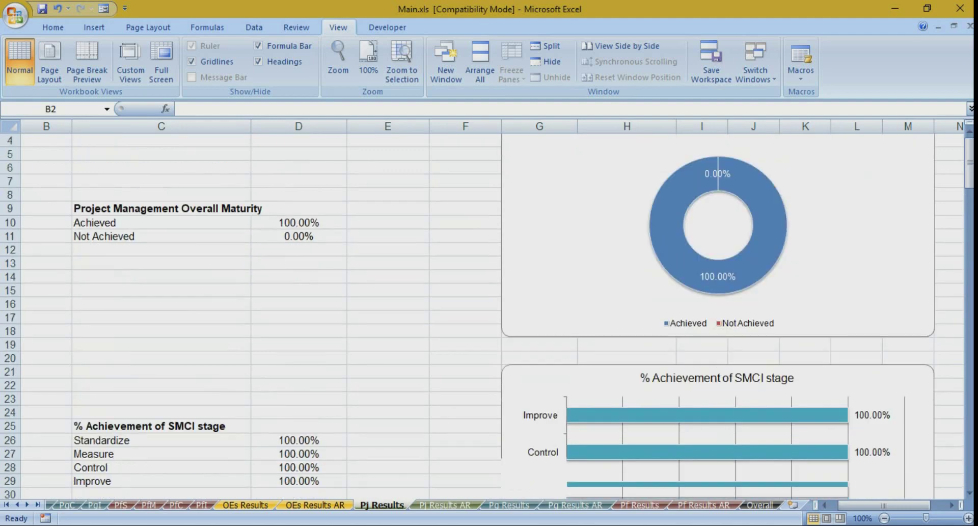
pyautogui.scroll(-3, 489, 316)
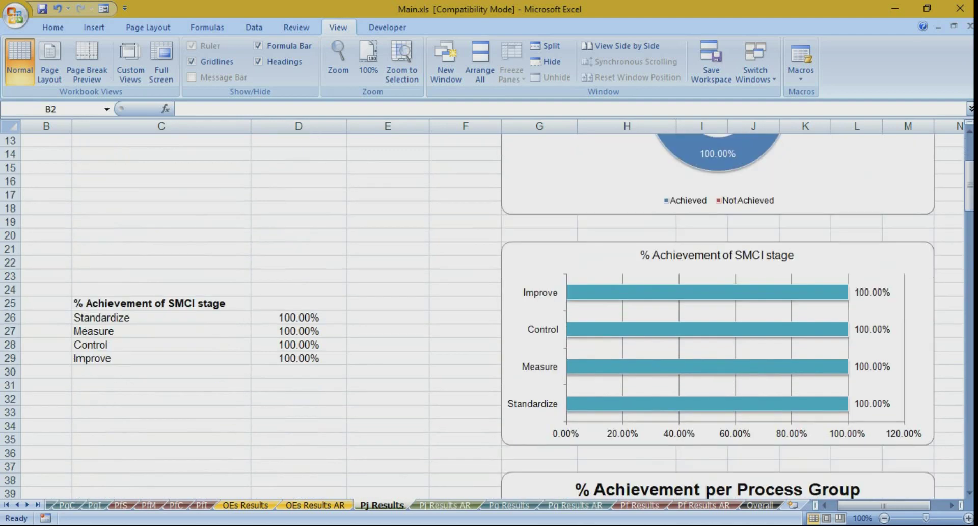
pyautogui.scroll(-3, 489, 316)
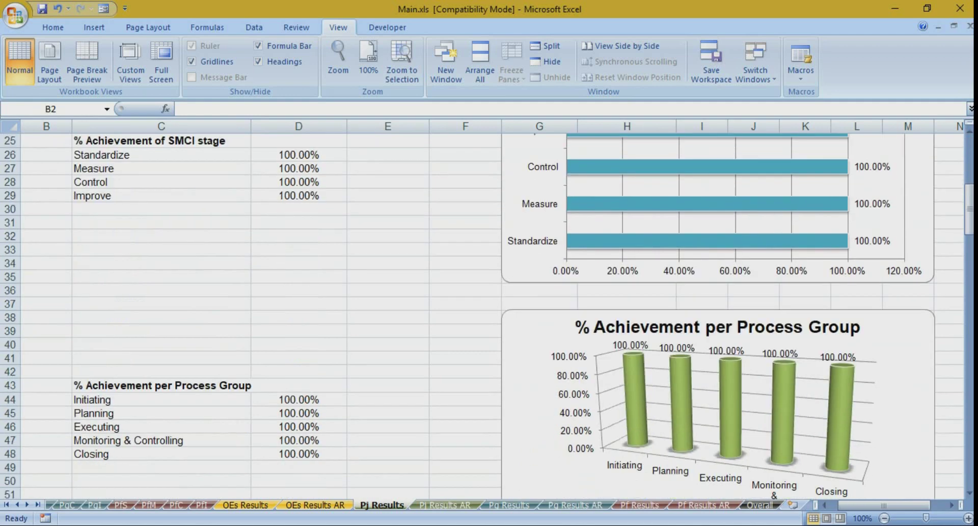
pyautogui.scroll(-10, 489, 316)
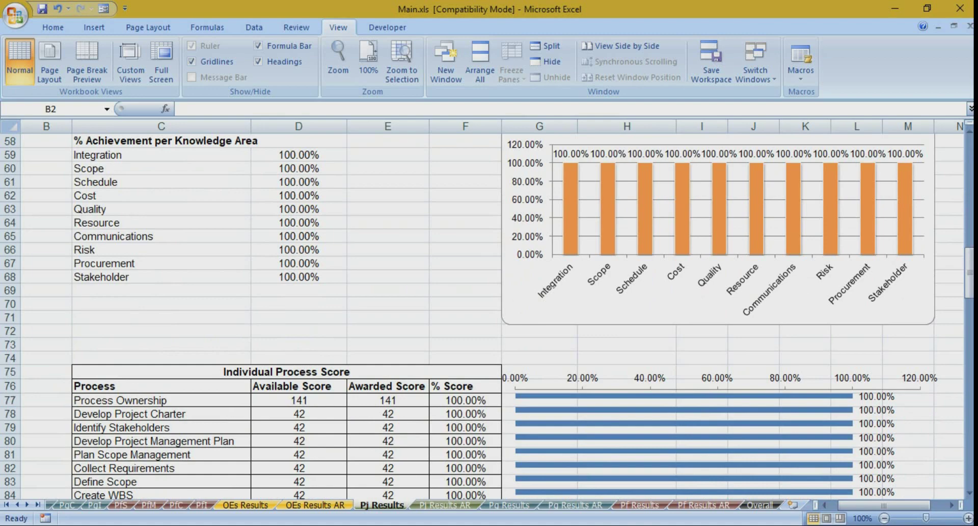
# Examine the individual process scores and the best practices achieved per process on Pj Results, and return to the sheet's start
pyautogui.scroll(-15, 489, 316)
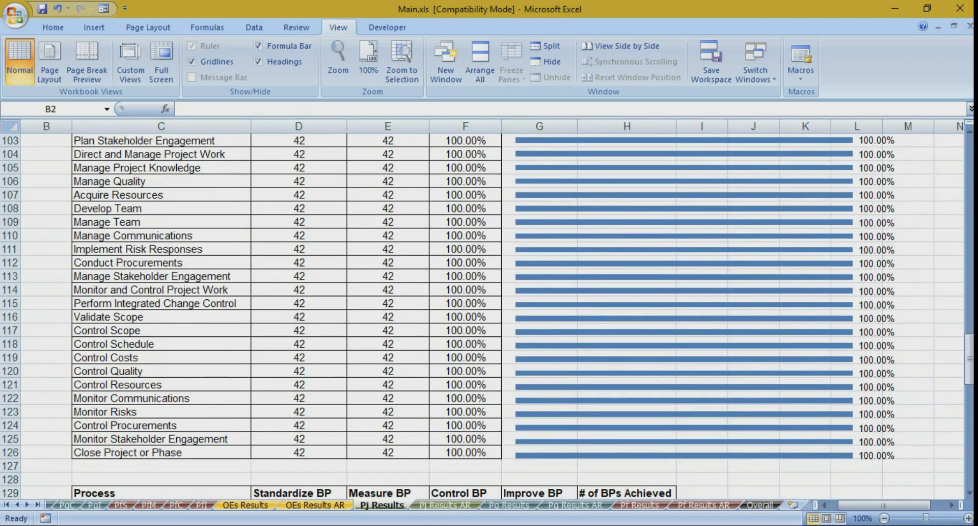
pyautogui.scroll(-7, 489, 316)
pyautogui.scroll(3, 489, 316)
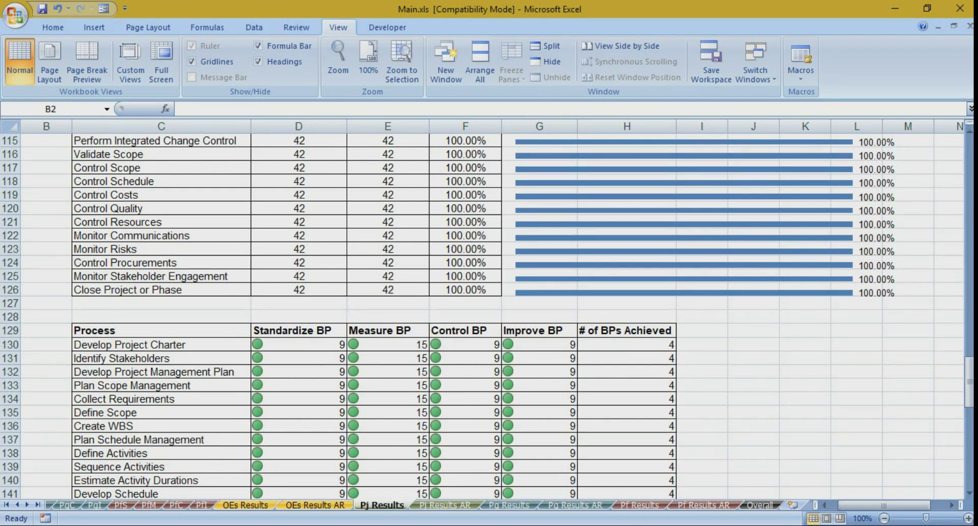
pyautogui.scroll(-18, 489, 316)
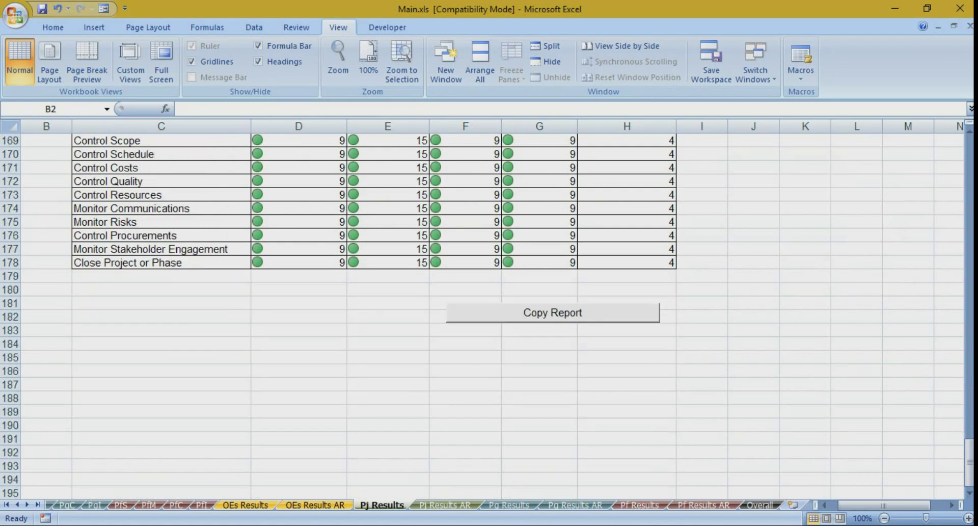
pyautogui.scroll(3, 489, 306)
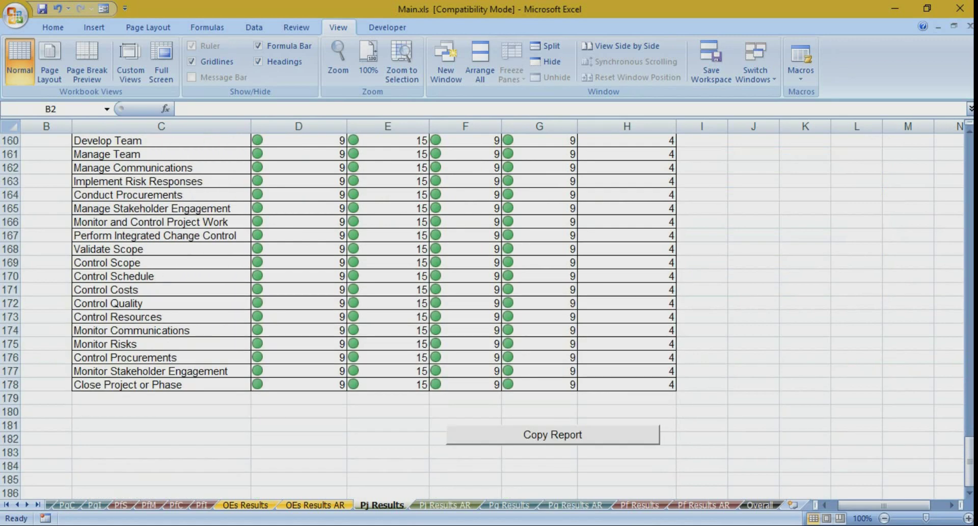
pyautogui.scroll(20, 489, 316)
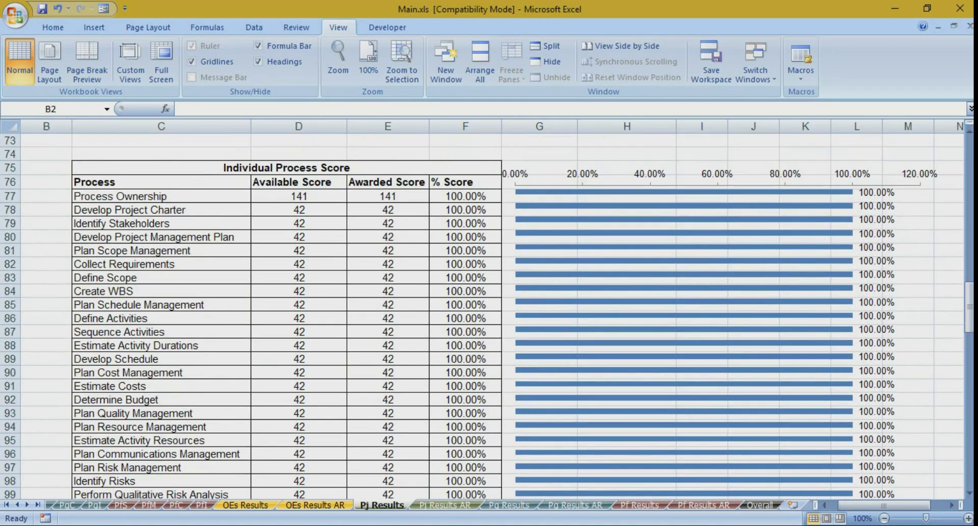
pyautogui.scroll(20, 489, 316)
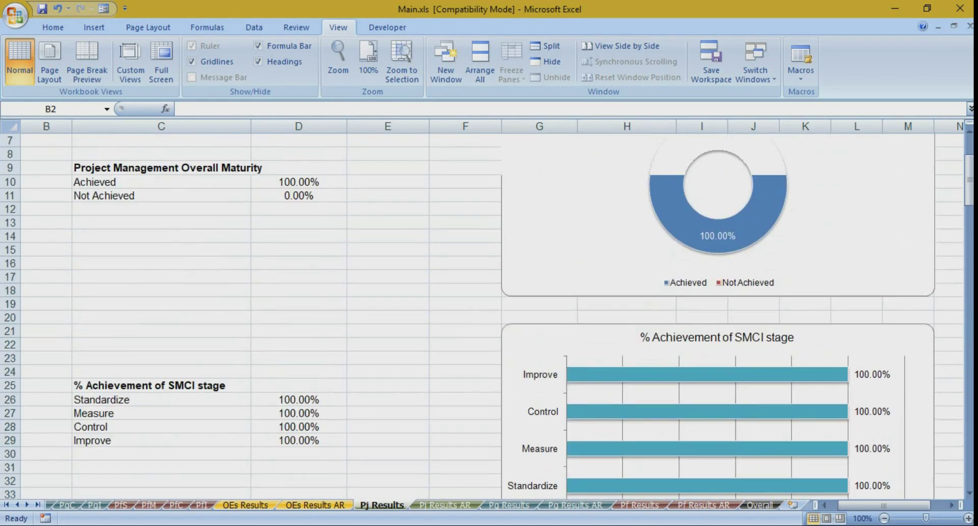
pyautogui.scroll(2, 489, 316)
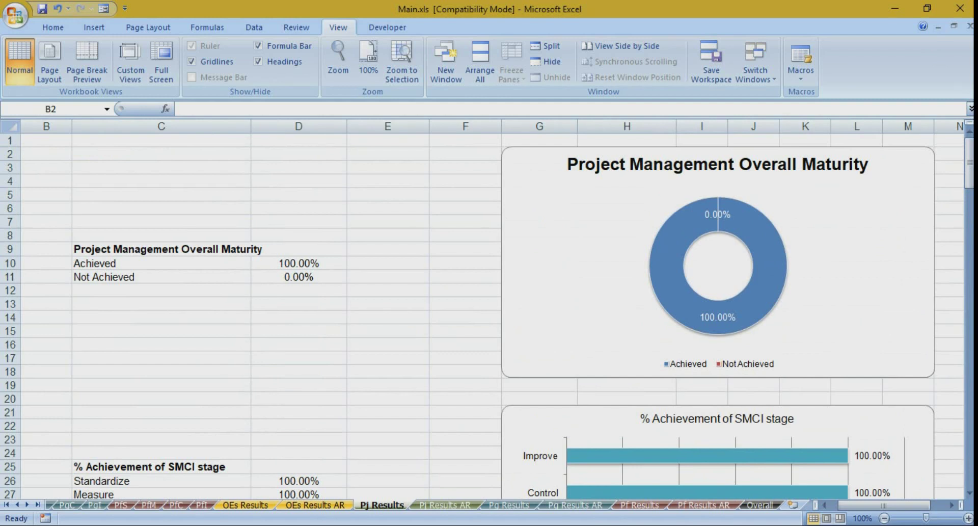
# Review the overall maturity and SMCI stage results at the start of the Pg Results sheet and the Pf Results sheet
pyautogui.click(509, 504)
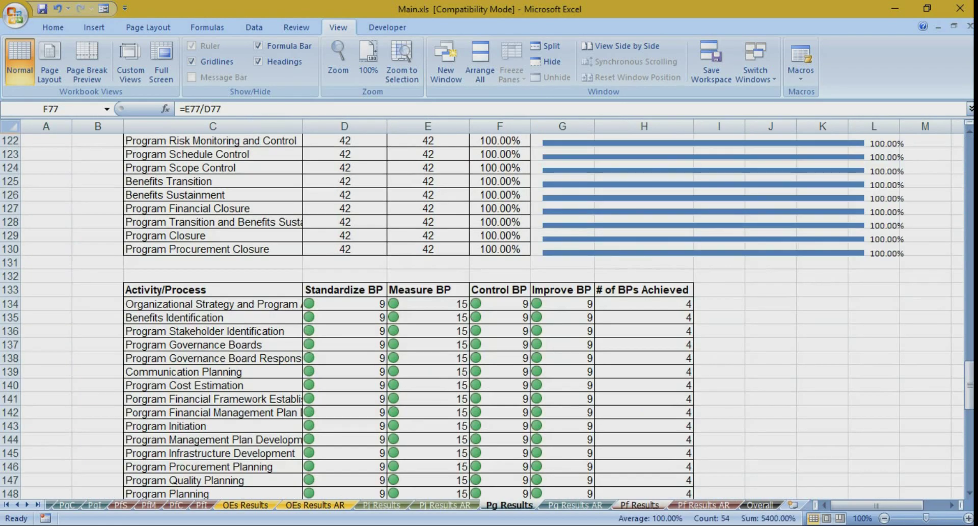
pyautogui.scroll(20, 484, 316)
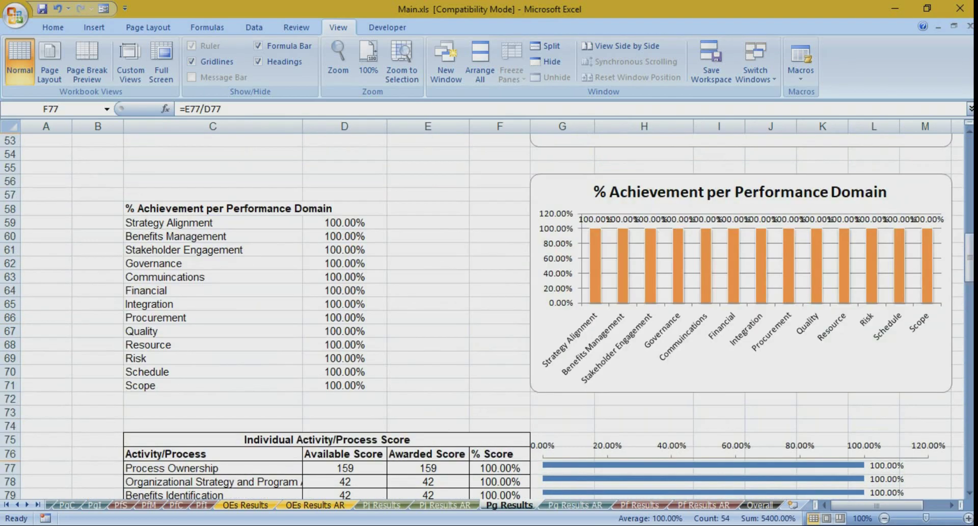
pyautogui.scroll(7, 484, 316)
pyautogui.scroll(10, 484, 316)
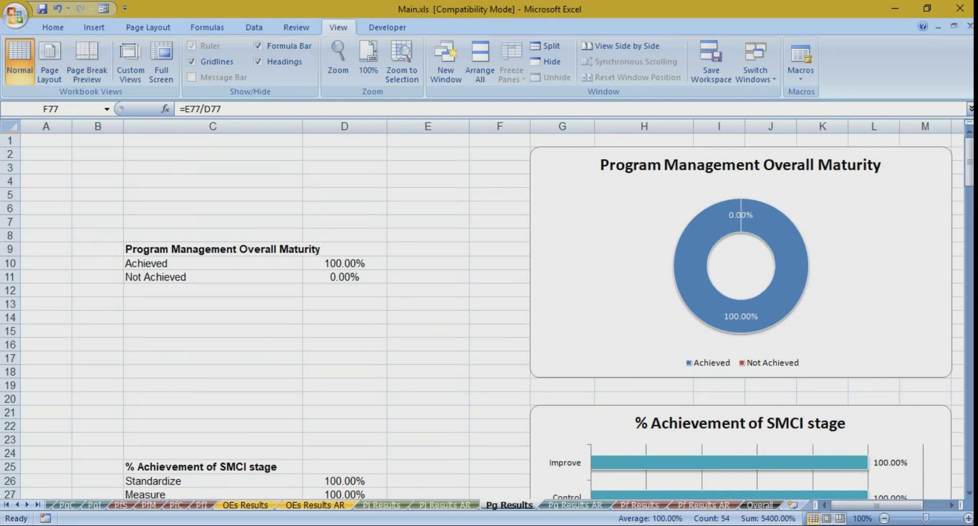
pyautogui.click(640, 505)
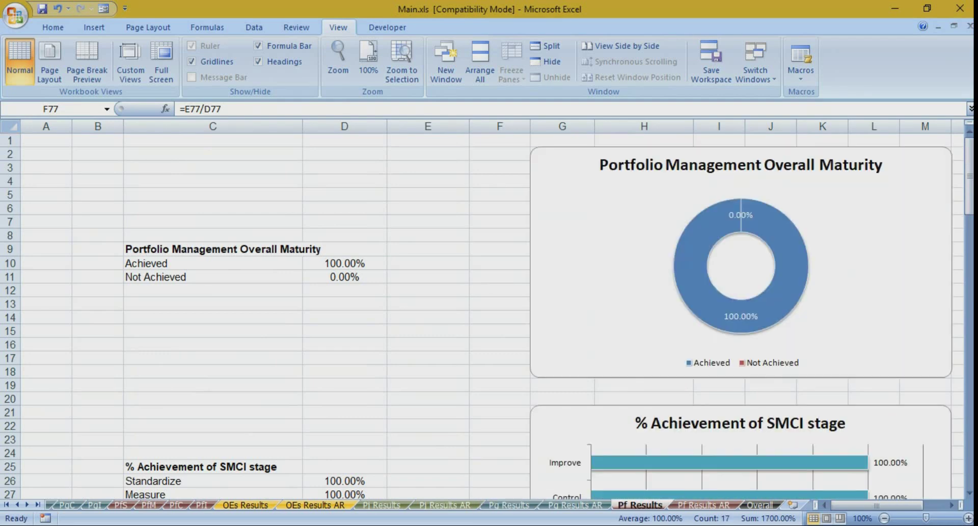
# Examine Pg Results from performance domains through individual process scores and best practices to the Copy Report area, and return to the sheet's start
pyautogui.click(510, 505)
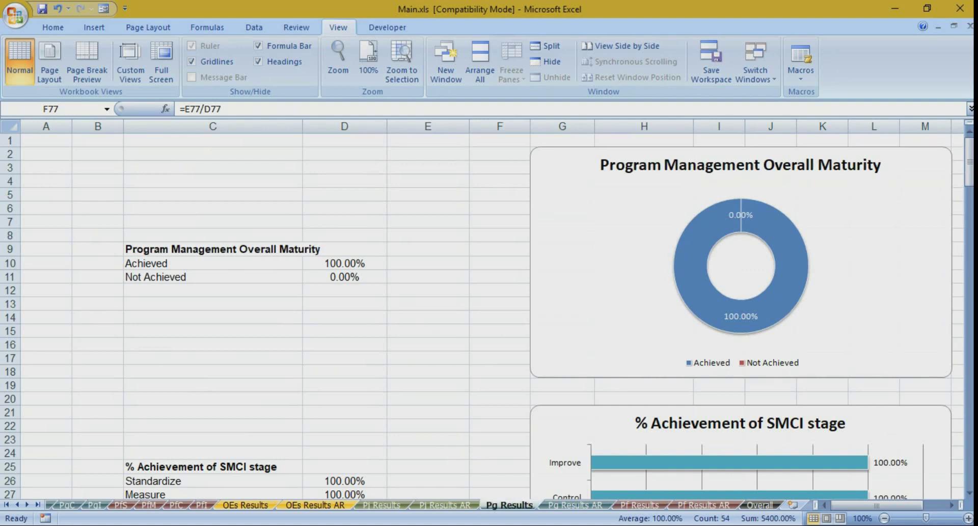
pyautogui.scroll(-15, 484, 316)
pyautogui.scroll(-3, 484, 316)
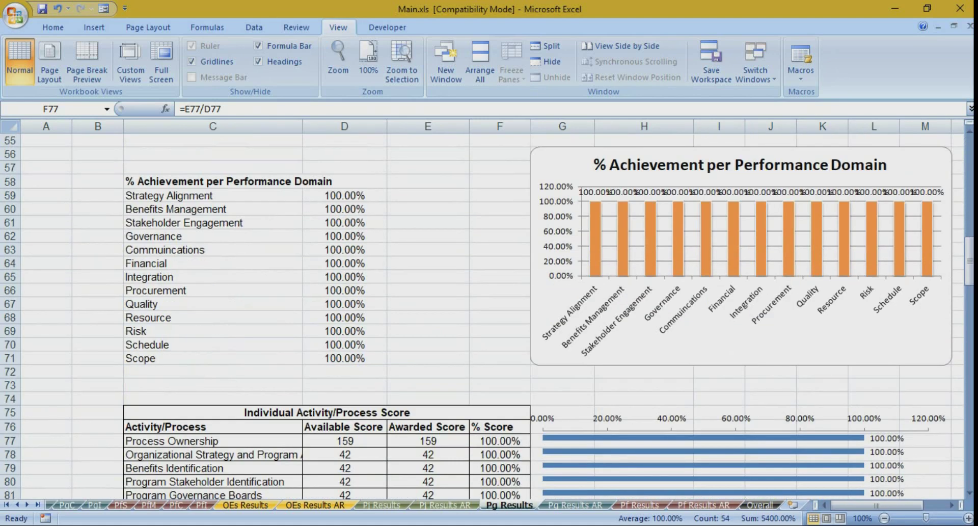
pyautogui.scroll(-2, 484, 316)
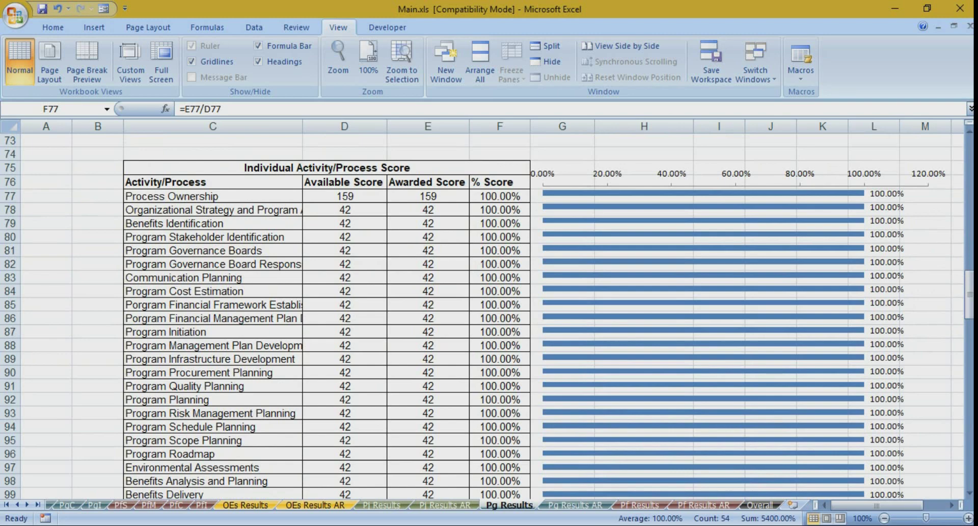
pyautogui.scroll(-16, 482, 316)
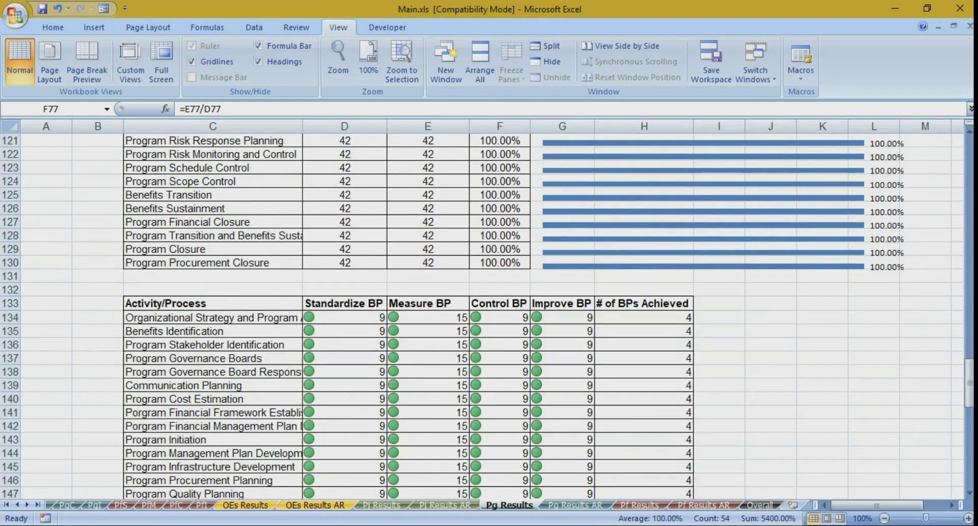
pyautogui.scroll(-17, 482, 316)
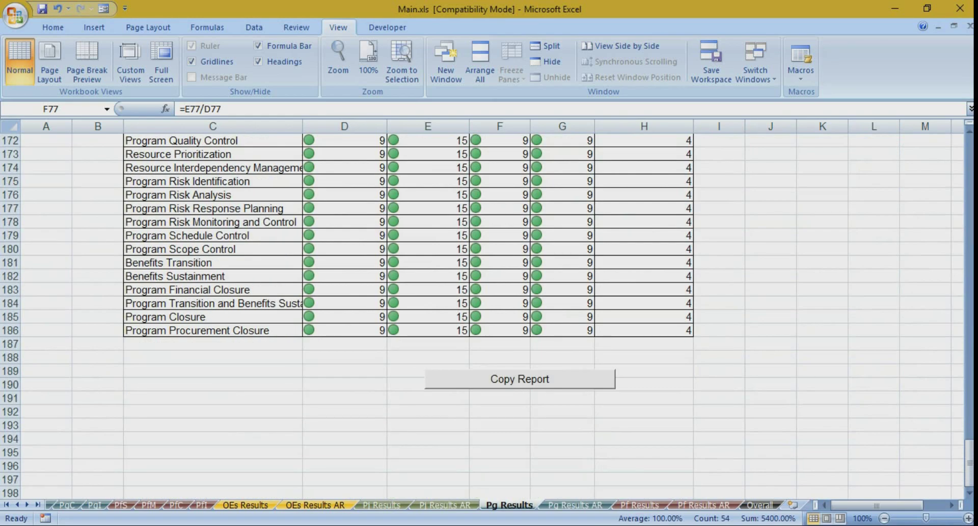
pyautogui.scroll(20, 483, 316)
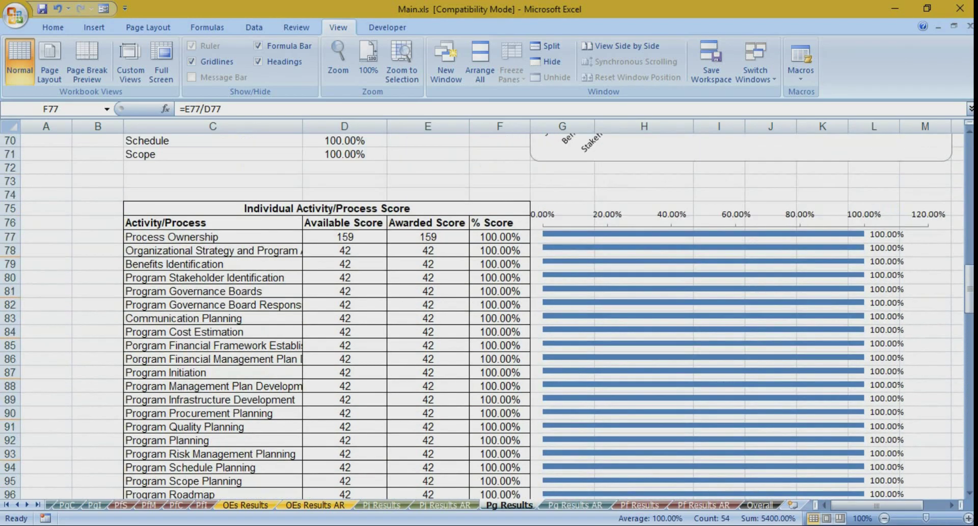
pyautogui.scroll(20, 482, 316)
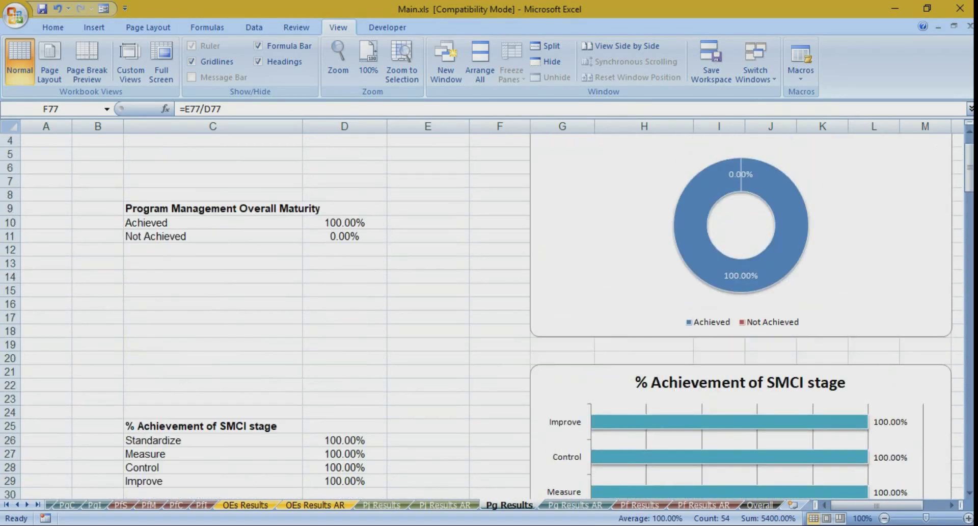
pyautogui.scroll(1, 482, 316)
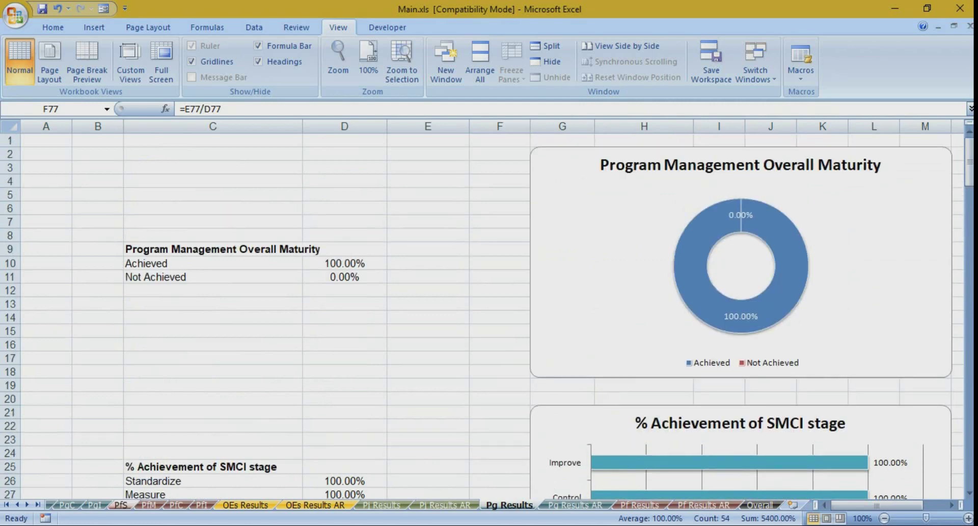
# Bring the workbook's first sheet tabs, including Cover and Score Calc, into view
pyautogui.click(7, 505)
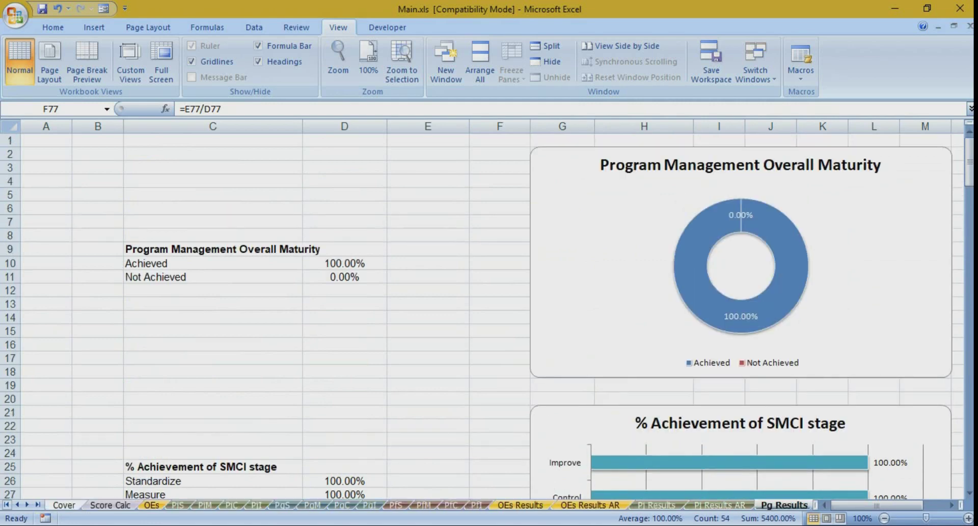